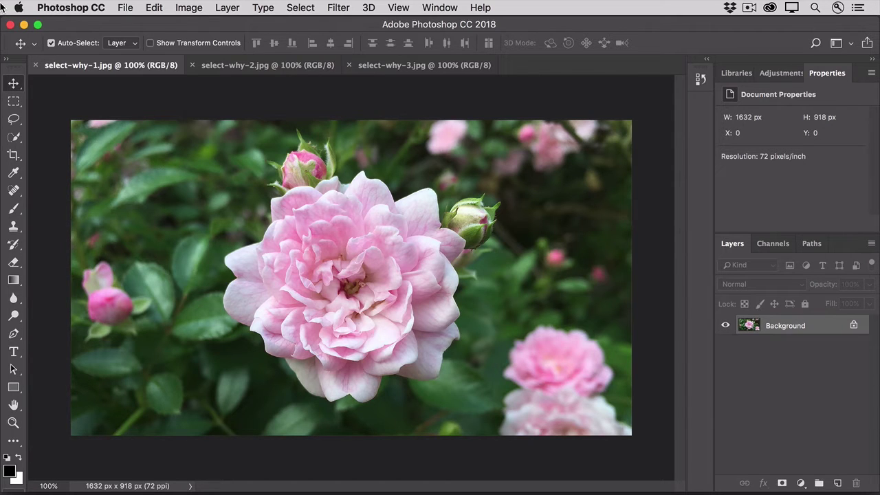
# Quick-select the large central pink rose, separating it from the leaves and background.
pyautogui.click(16, 140)
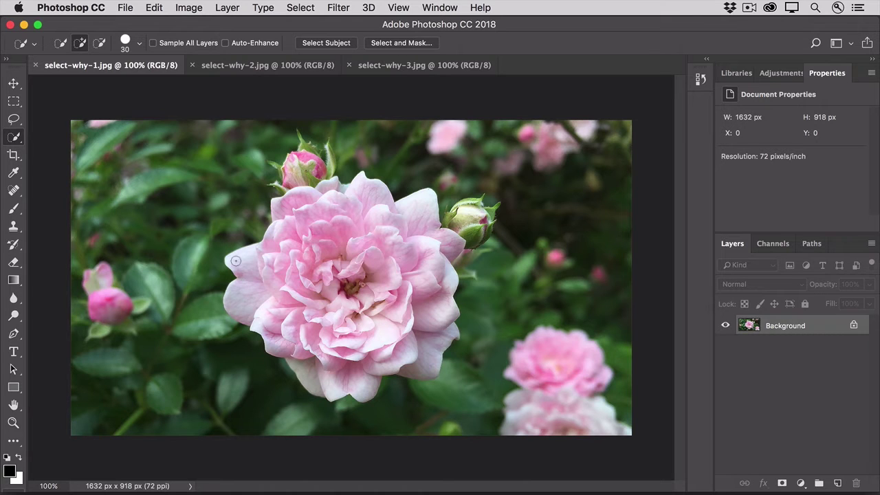
pyautogui.moveTo(235, 261)
pyautogui.mouseDown()
pyautogui.moveTo(364, 216)
pyautogui.moveTo(405, 257)
pyautogui.moveTo(406, 300)
pyautogui.mouseUp()
# Apply the Stylize > Oil Paint filter to the selected rose, then deselect.
pyautogui.click(334, 8)
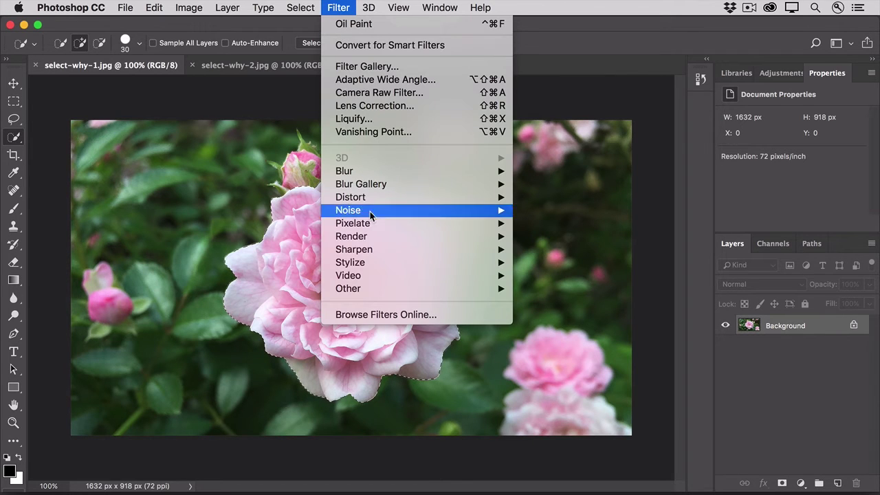
pyautogui.moveTo(384, 263)
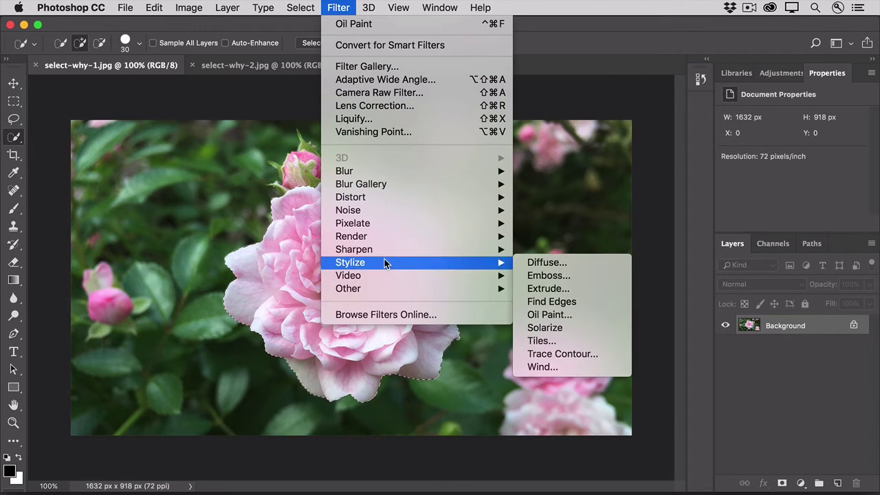
pyautogui.click(586, 316)
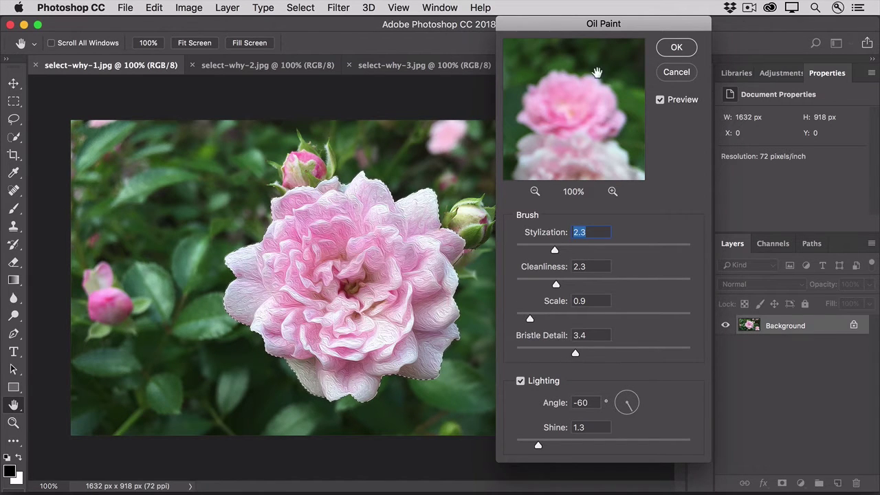
pyautogui.click(674, 50)
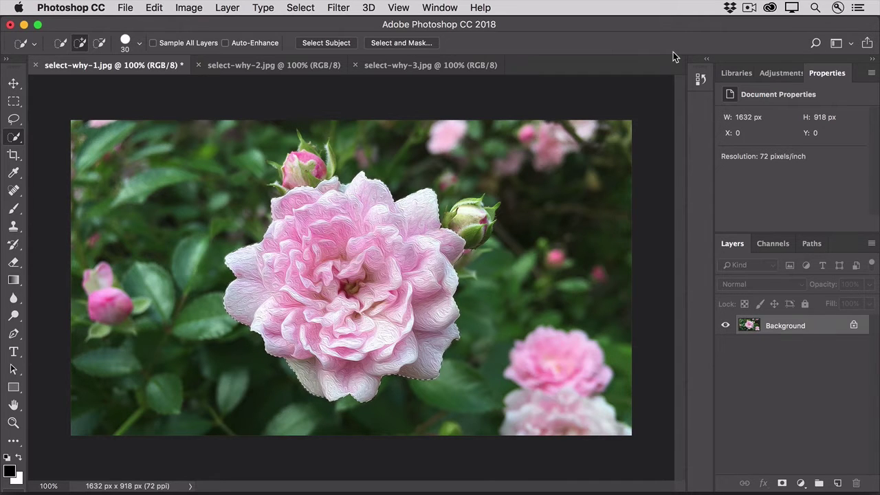
pyautogui.click(300, 7)
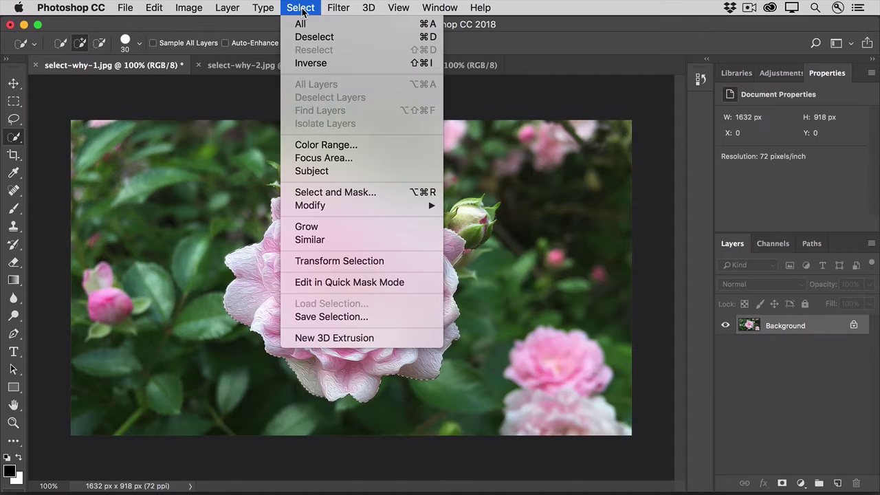
pyautogui.click(348, 37)
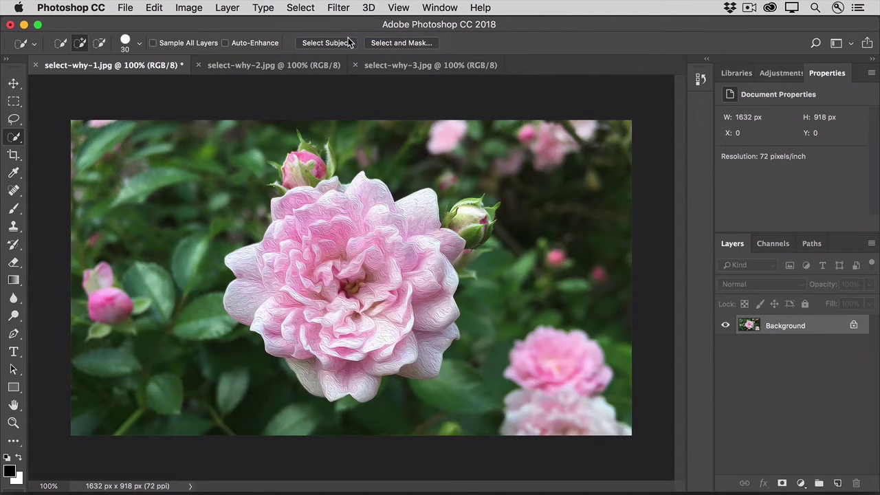
# In select-why-2.jpg, quick-select the red cliffs and add a masked Brightness/Contrast adjustment layer.
pyautogui.click(282, 66)
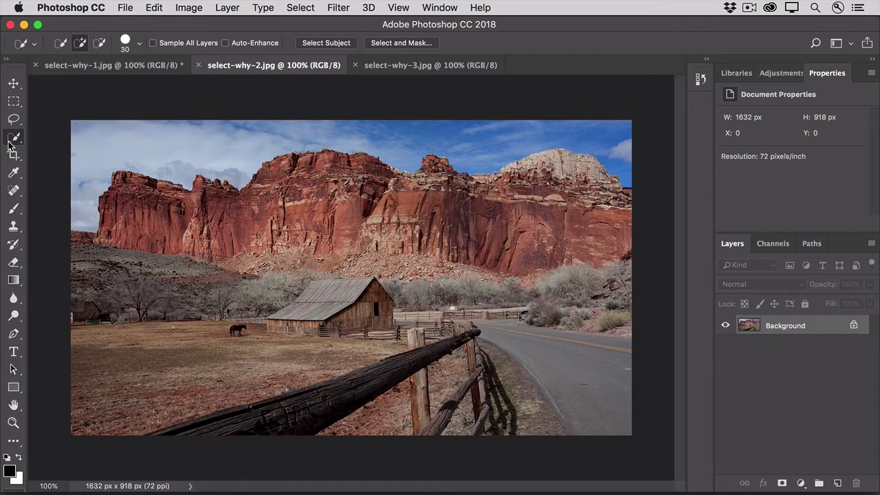
pyautogui.click(86, 253)
pyautogui.moveTo(230, 219)
pyautogui.mouseDown()
pyautogui.moveTo(303, 184)
pyautogui.moveTo(426, 200)
pyautogui.moveTo(444, 175)
pyautogui.moveTo(507, 203)
pyautogui.moveTo(545, 170)
pyautogui.moveTo(601, 193)
pyautogui.moveTo(628, 240)
pyautogui.moveTo(604, 384)
pyautogui.moveTo(505, 406)
pyautogui.moveTo(51, 375)
pyautogui.mouseUp()
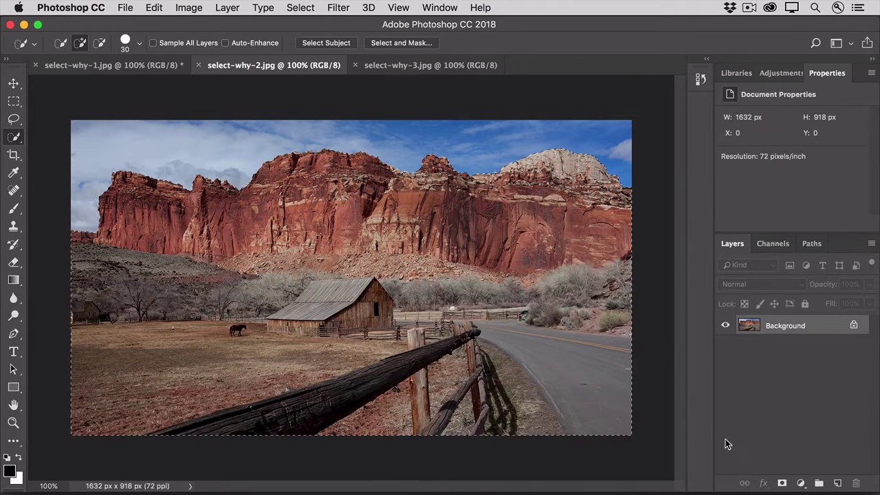
pyautogui.click(800, 483)
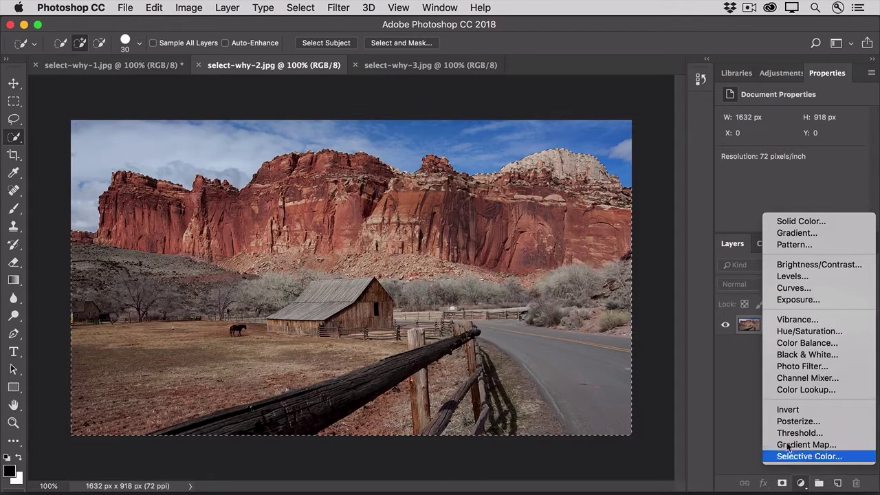
pyautogui.click(784, 265)
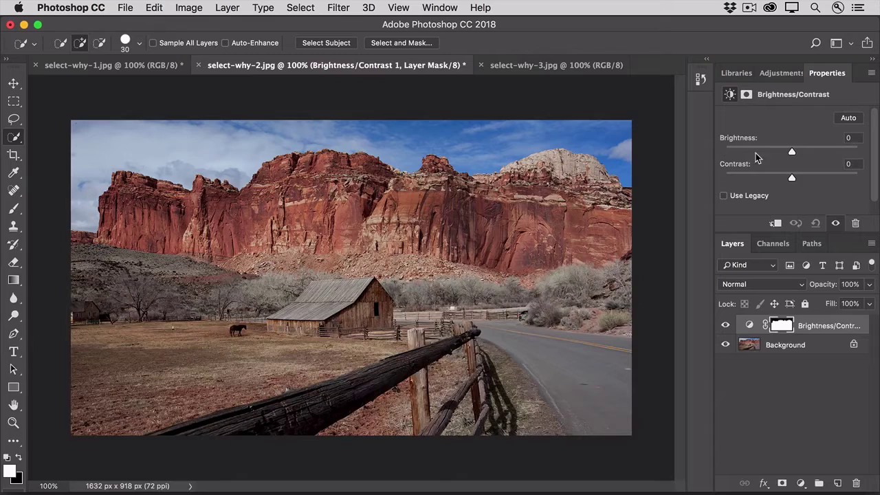
# Set the cliffs' Brightness to 32, toggle the adjustment to compare, then show select-why-3.jpg.
pyautogui.moveTo(792, 152); pyautogui.dragTo(806, 155)
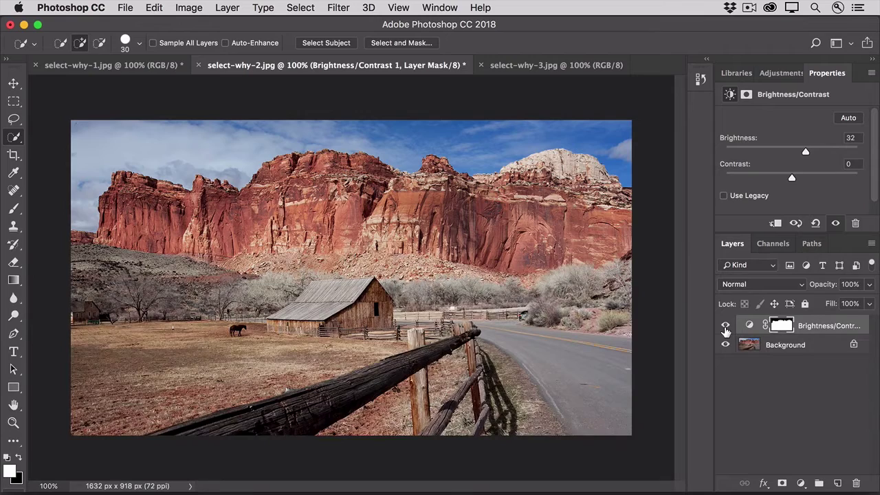
pyautogui.click(725, 326)
pyautogui.click(725, 325)
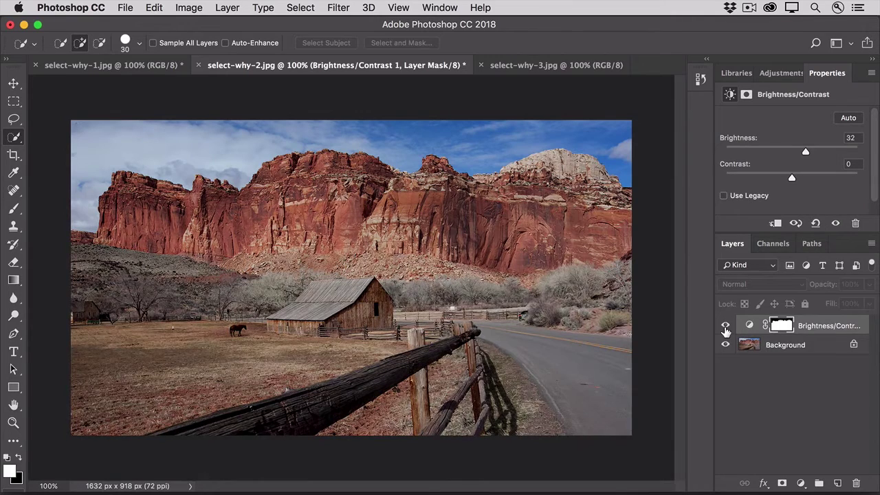
pyautogui.click(725, 326)
pyautogui.click(725, 327)
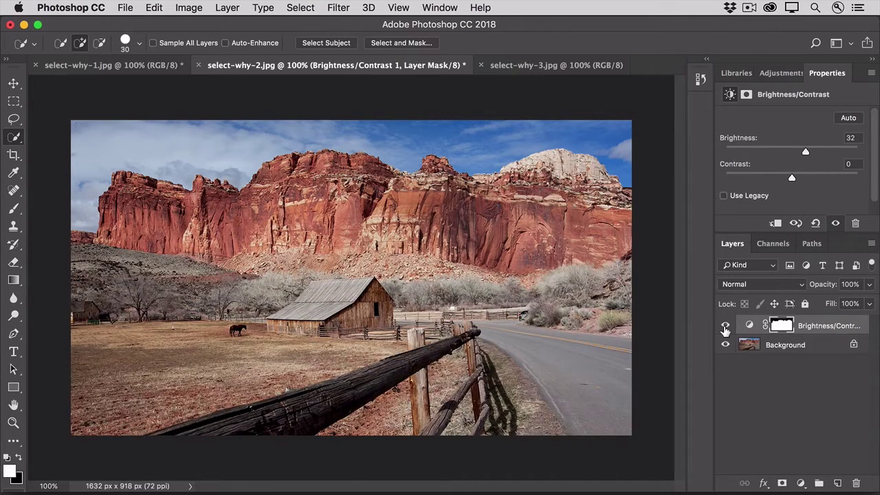
pyautogui.click(524, 65)
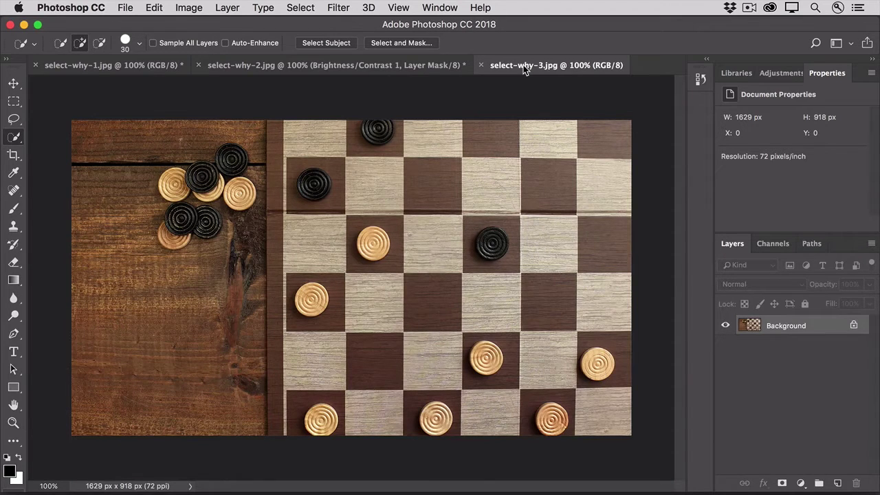
# Marquee-select the wooden strip left of the board, unlock the Background layer, and delete the strip.
pyautogui.click(13, 105)
pyautogui.click(55, 104)
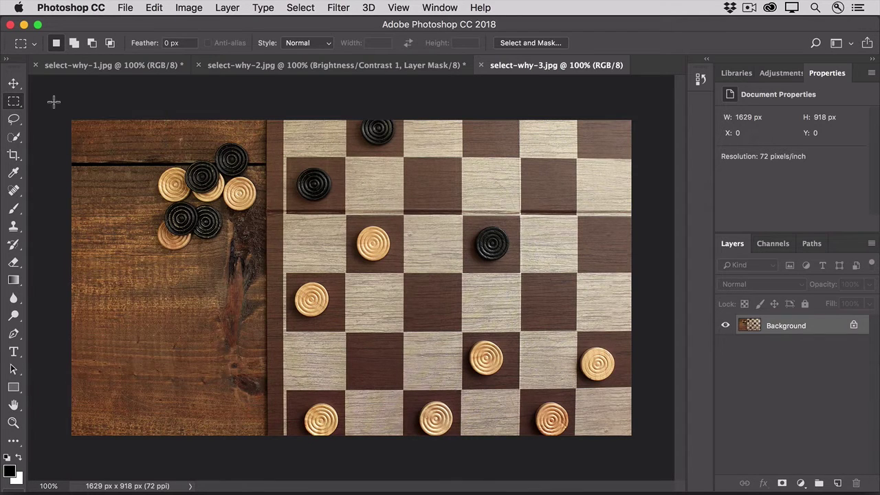
pyautogui.moveTo(74, 121); pyautogui.dragTo(265, 439)
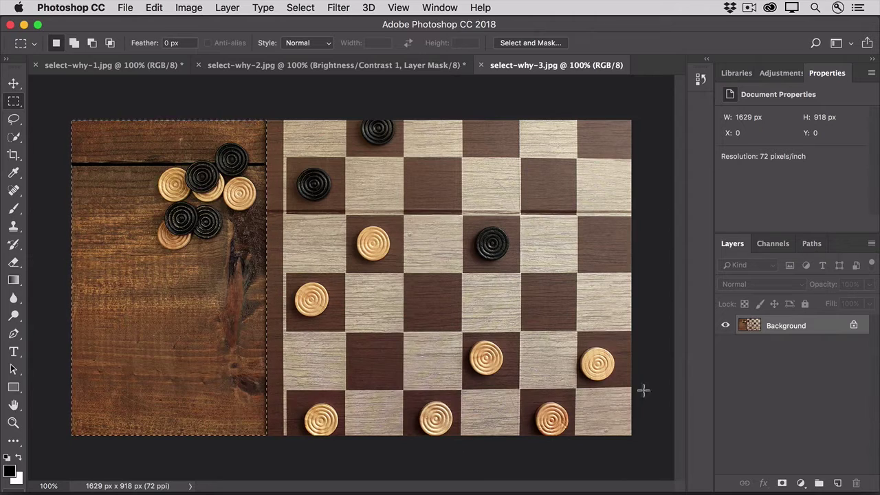
pyautogui.click(853, 325)
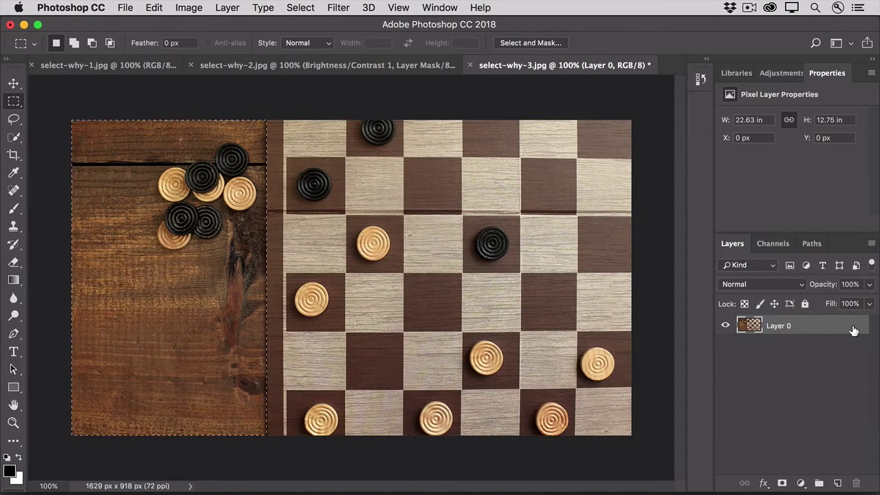
pyautogui.press('Delete')
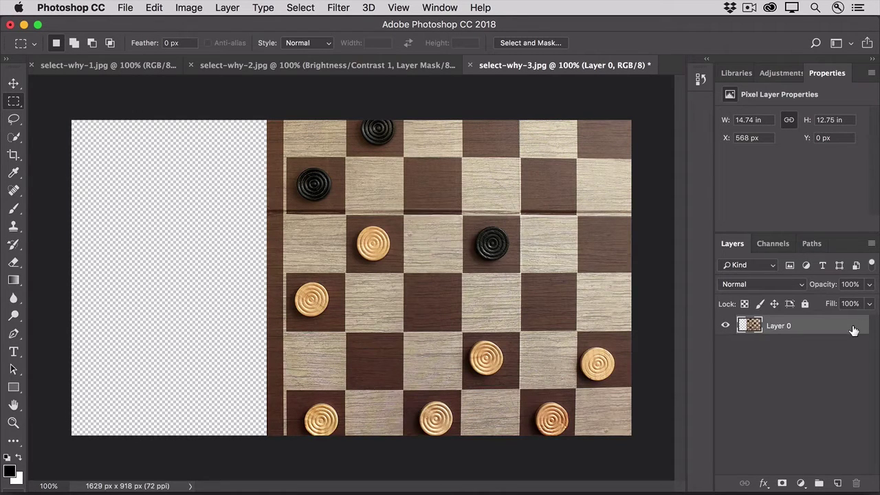
# Add a new layer beneath and rename the layers 'photo' and 'black'.
pyautogui.keyDown('super'); pyautogui.click(837, 485); pyautogui.keyUp('super')
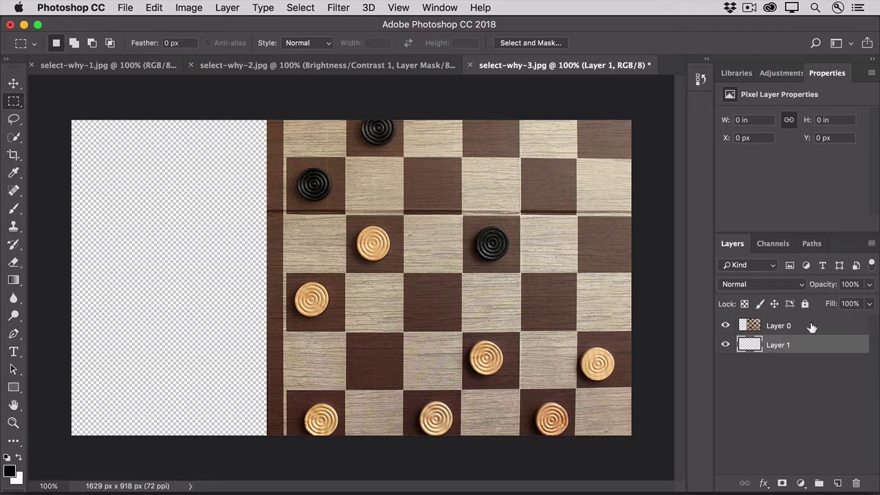
pyautogui.doubleClick(777, 327)
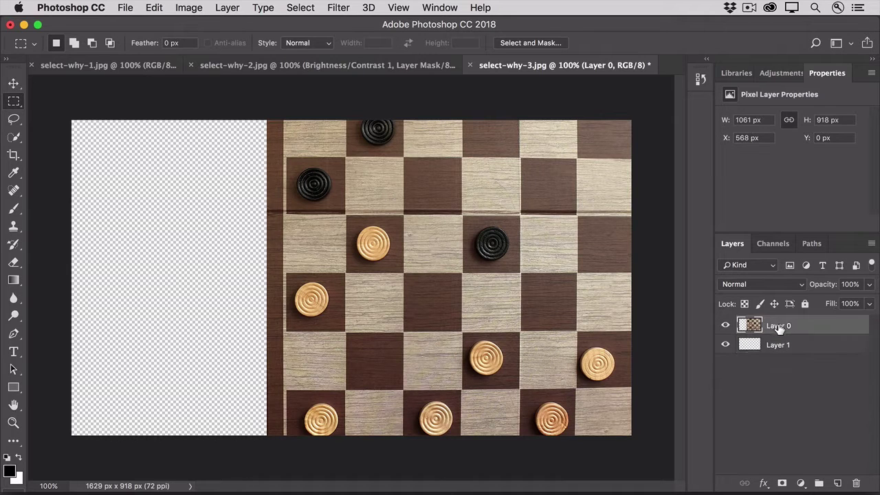
pyautogui.write('photo')
pyautogui.doubleClick(776, 346)
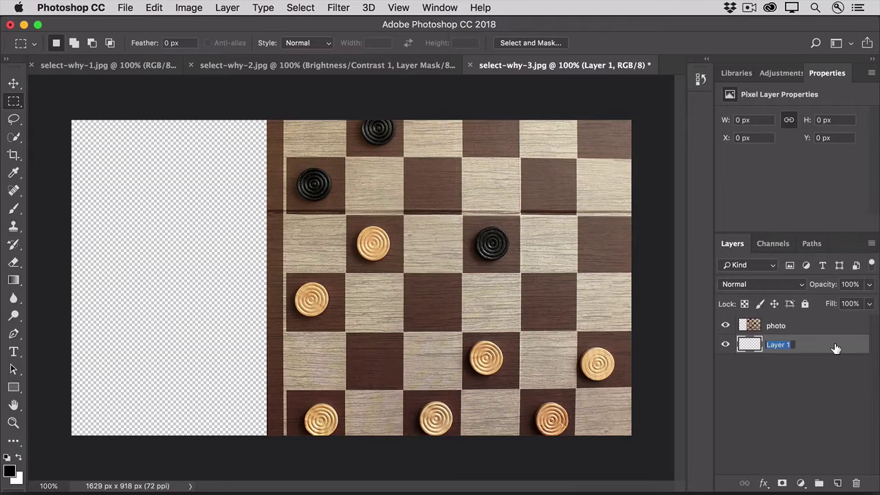
pyautogui.write('black')
pyautogui.click(845, 346)
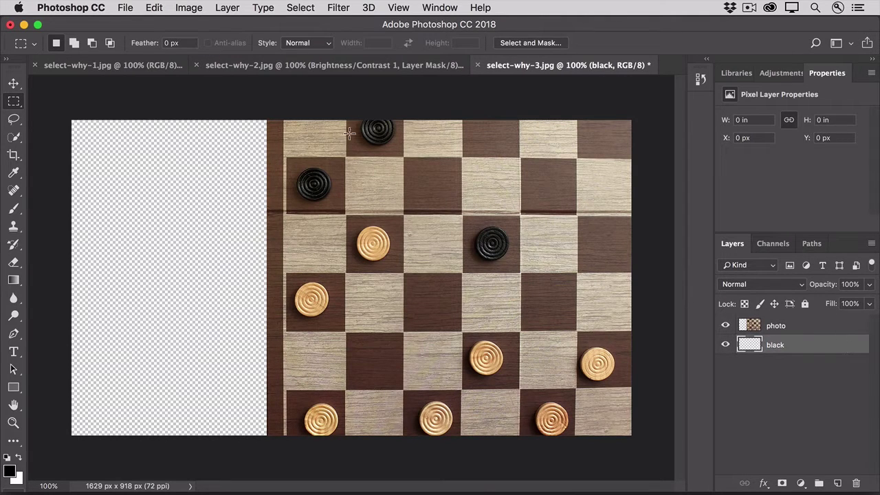
# Fill the black layer with solid black using Edit > Fill.
pyautogui.click(153, 9)
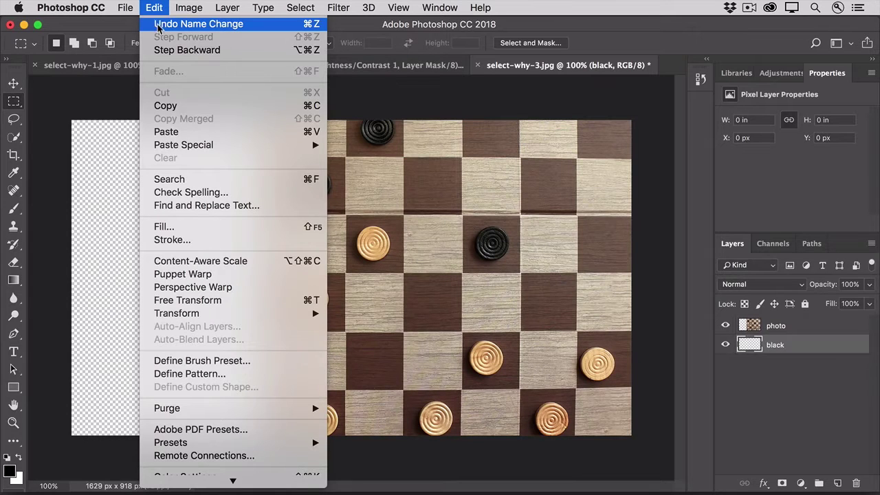
pyautogui.click(191, 229)
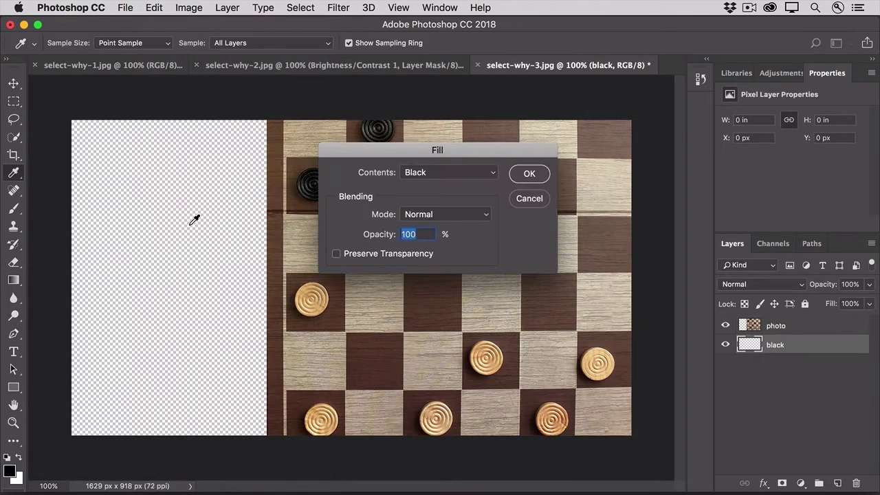
pyautogui.click(454, 172)
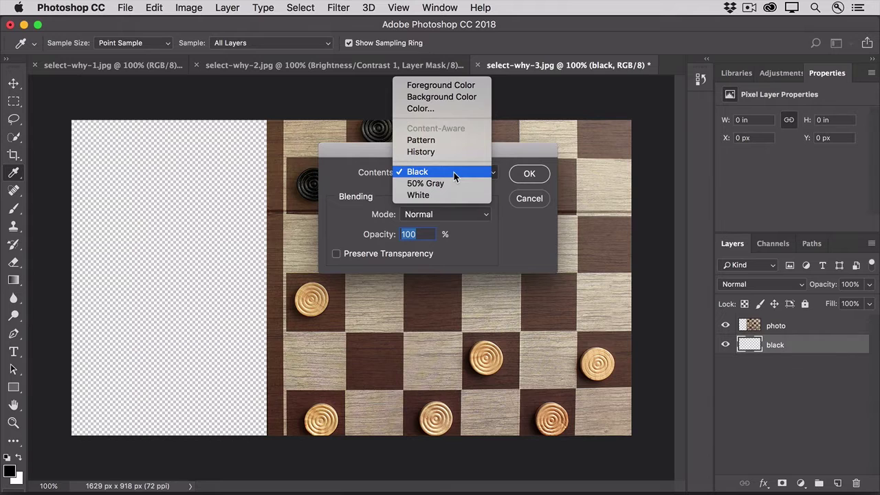
pyautogui.click(453, 172)
pyautogui.click(528, 174)
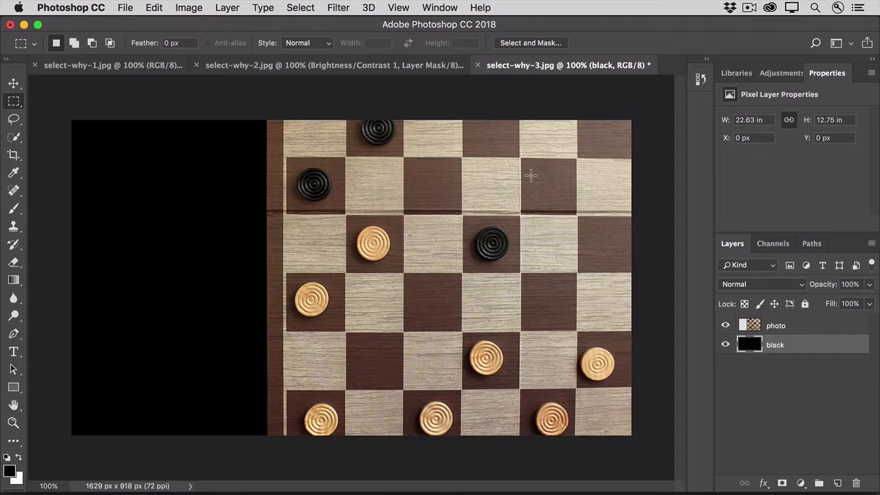
# On the photo layer, marquee-select a dark board square near the centre and copy it.
pyautogui.click(802, 328)
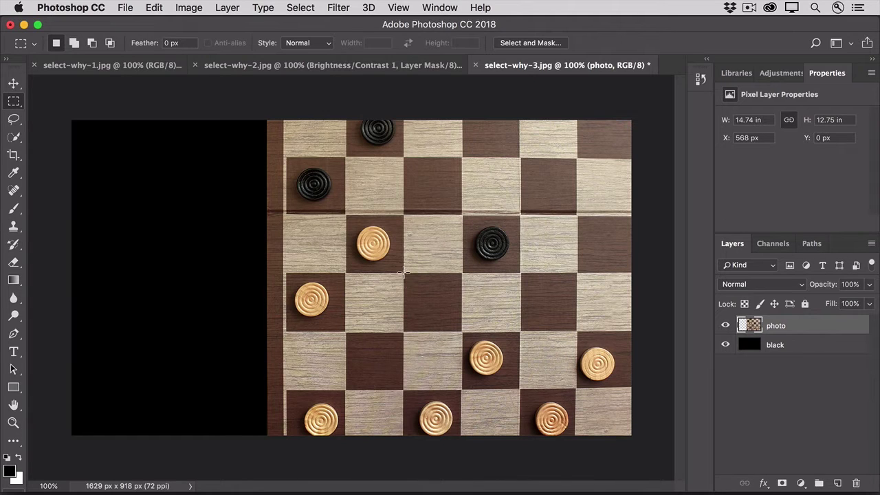
pyautogui.moveTo(403, 272); pyautogui.dragTo(461, 332)
pyautogui.press('super+c')
pyautogui.press('super+c')
pyautogui.press('super+v')
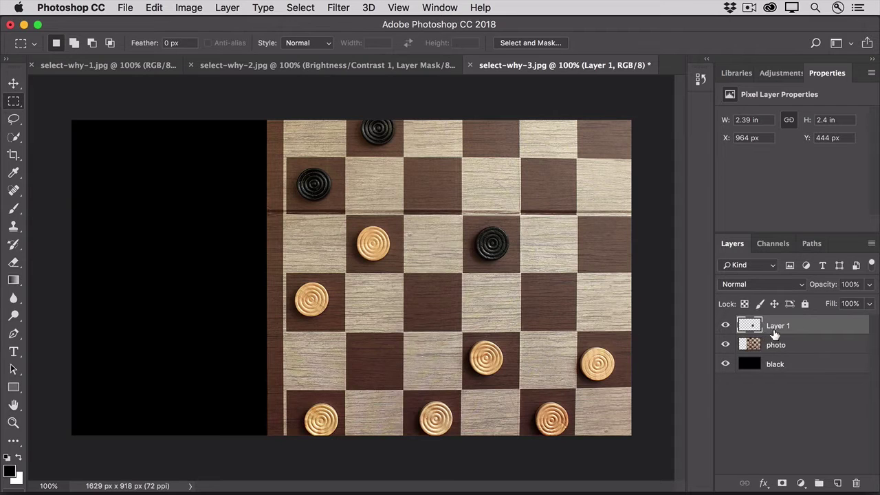
pyautogui.keyDown('alt'); pyautogui.click(726, 327); pyautogui.keyUp('alt')
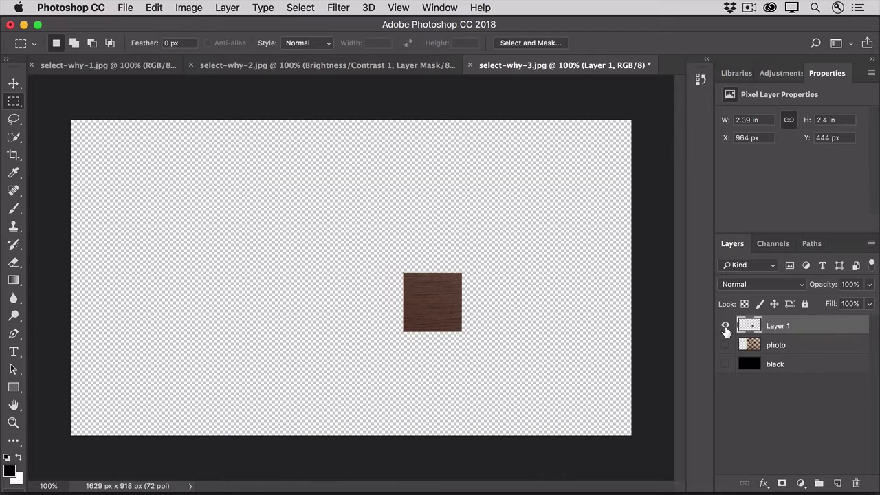
pyautogui.keyDown('alt'); pyautogui.click(725, 327); pyautogui.keyUp('alt')
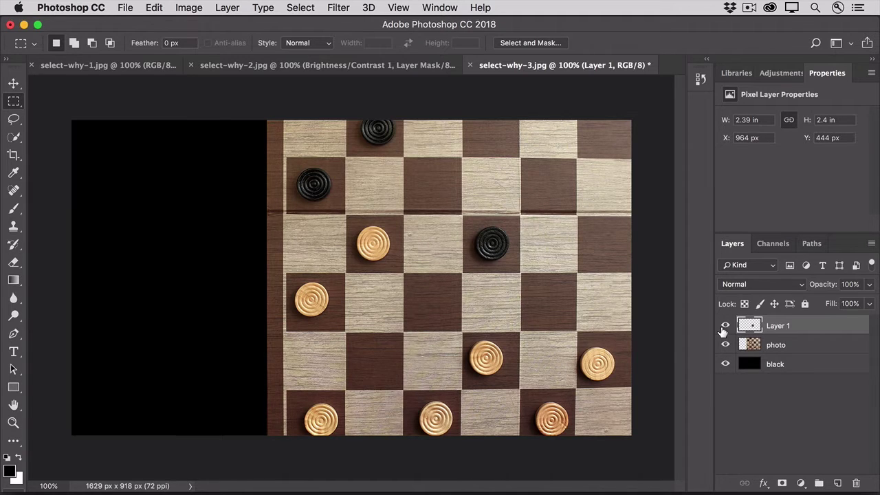
# Move Layer 1's dark square down and right by about 173/177 px.
pyautogui.click(14, 83)
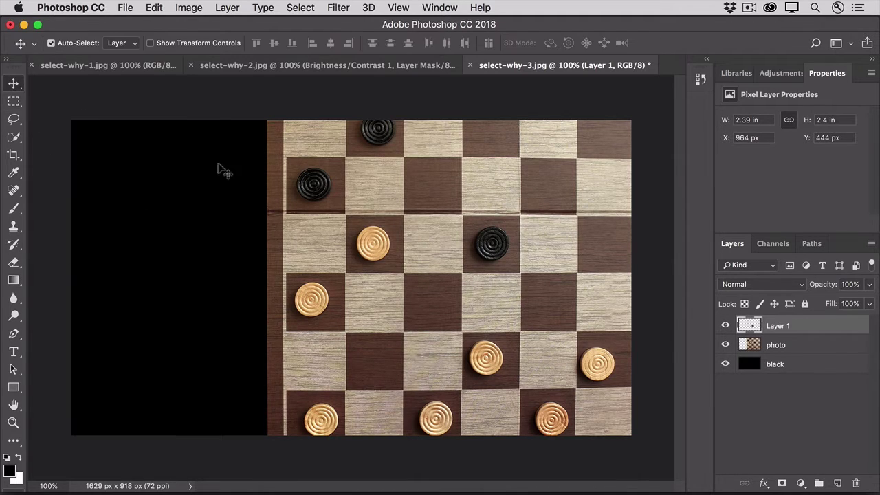
pyautogui.moveTo(425, 298); pyautogui.dragTo(485, 357)
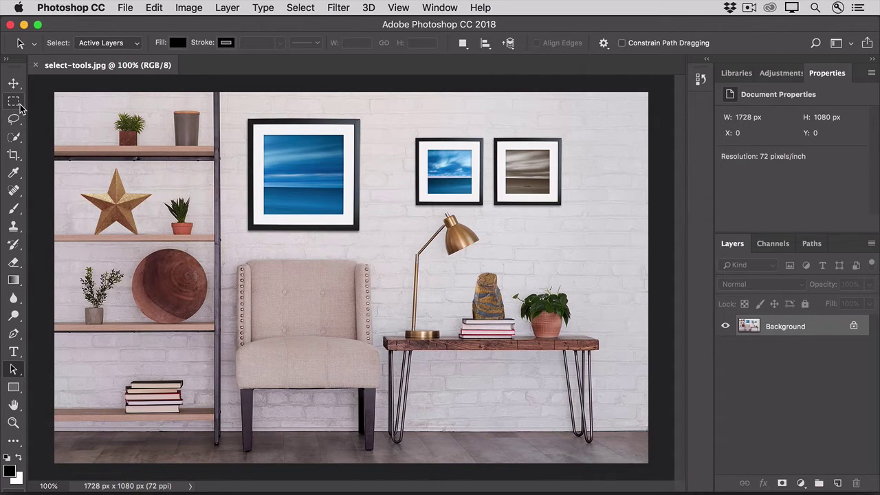
# Draw a rectangular selection over the grey seascape in the right-hand small frame.
pyautogui.click(13, 102)
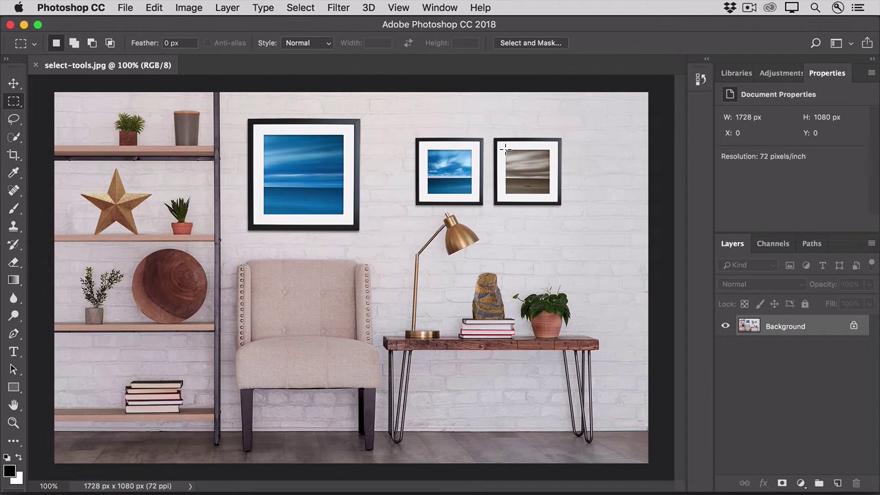
pyautogui.moveTo(505, 149); pyautogui.dragTo(549, 190)
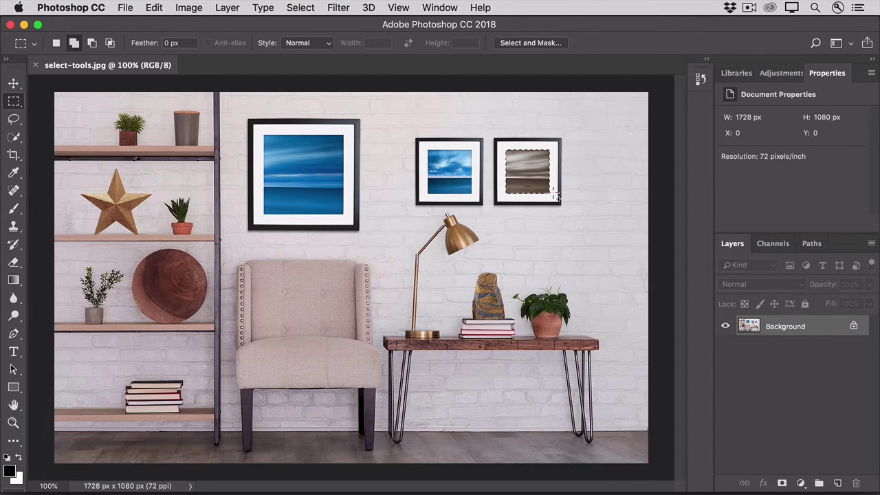
pyautogui.press('shift')
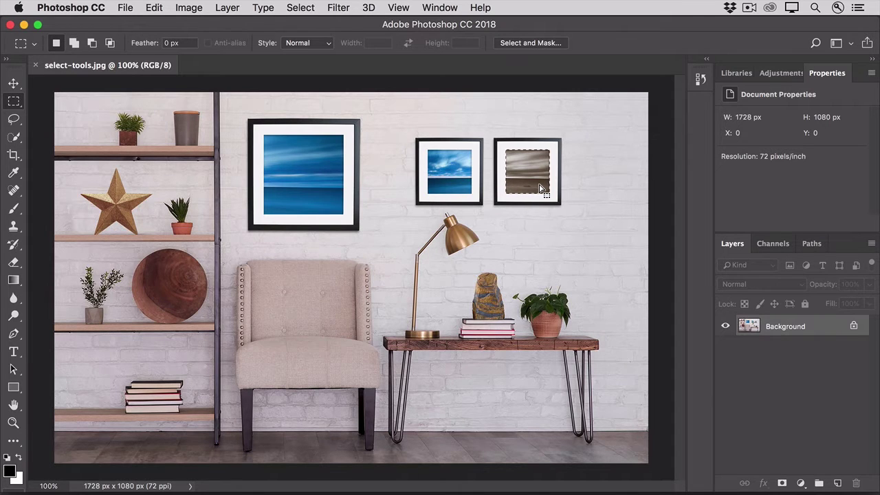
# Add a Solid Color fill layer in blue 3294d1 sampled from the middle small picture.
pyautogui.click(801, 483)
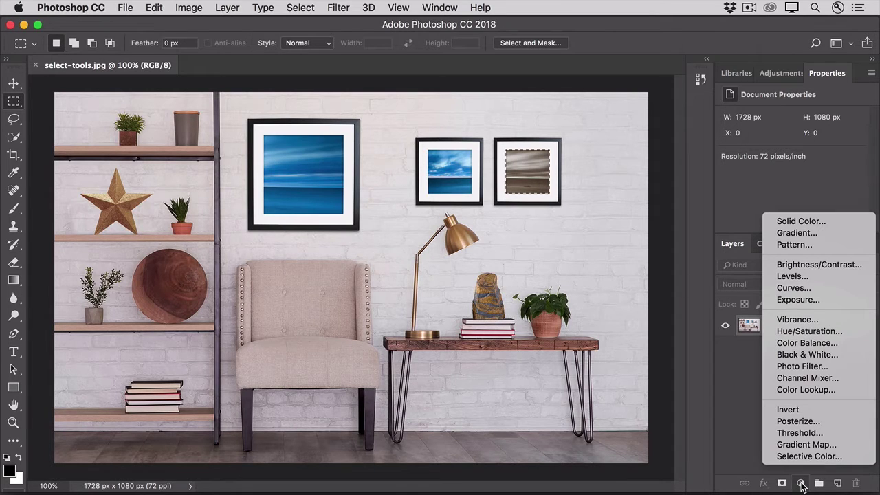
pyautogui.click(838, 221)
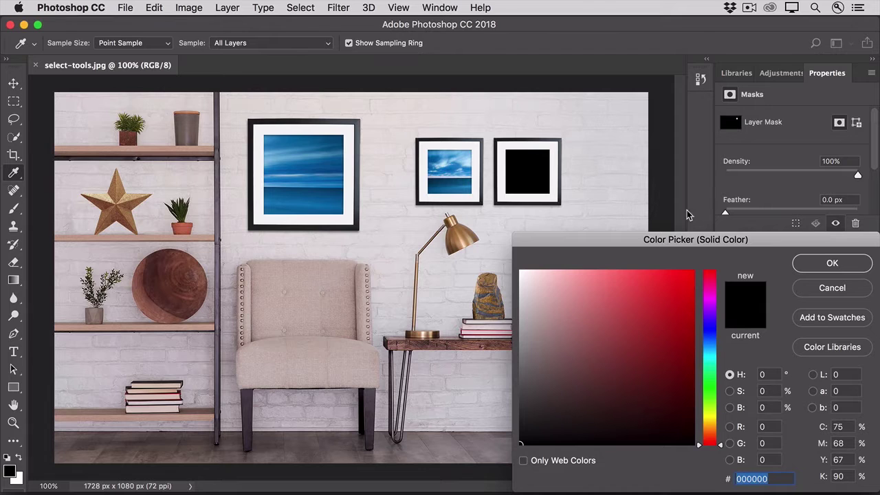
pyautogui.click(453, 156)
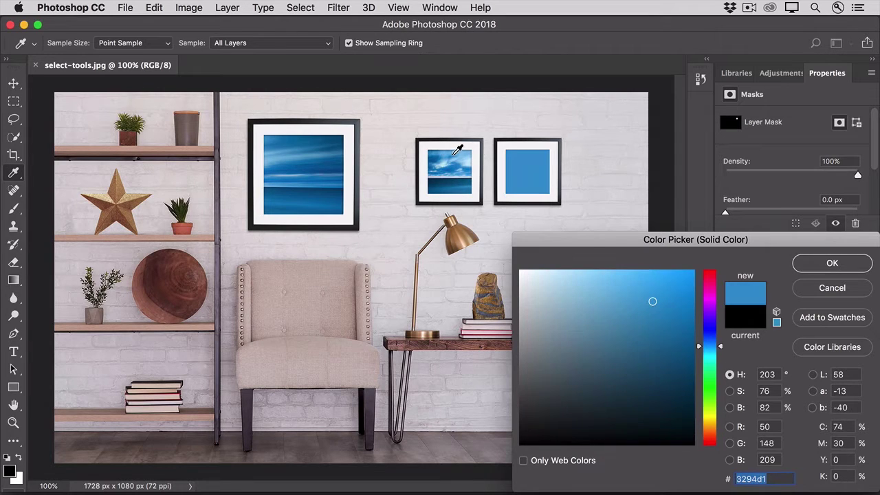
pyautogui.click(814, 268)
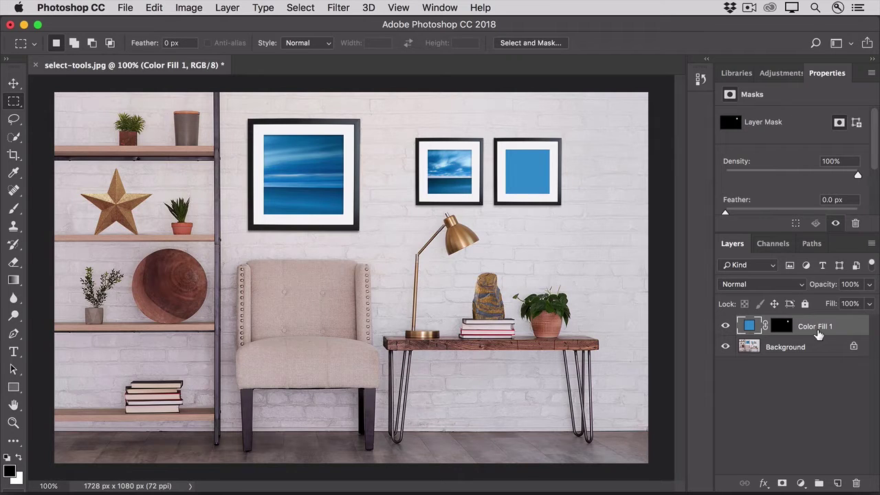
# Set the Color Fill 1 layer's blend mode to Color, tinting the seascape blue.
pyautogui.click(800, 287)
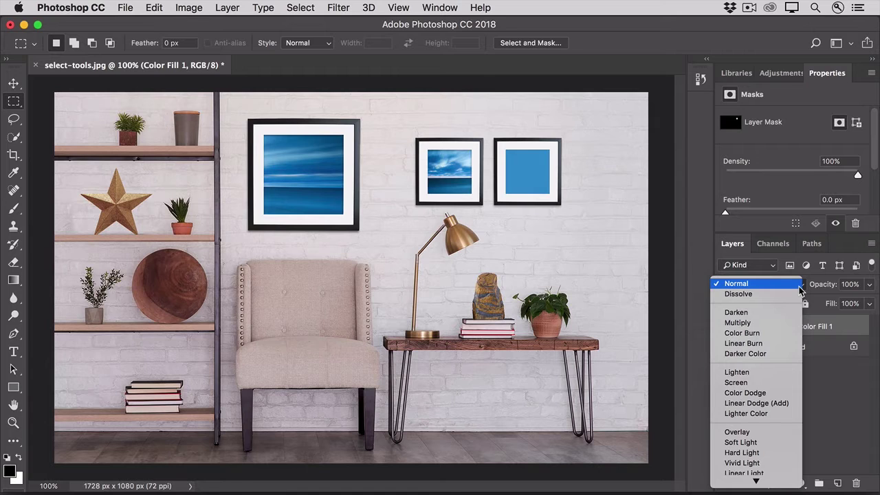
pyautogui.moveTo(780, 475)
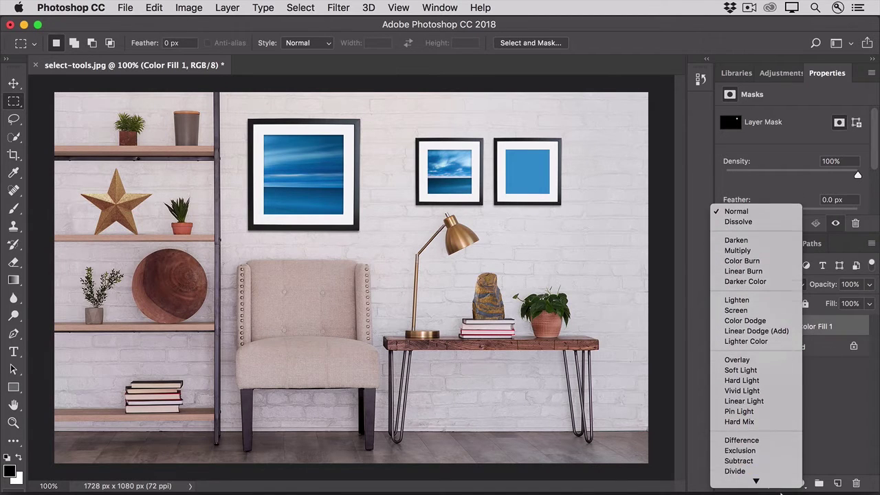
pyautogui.click(732, 469)
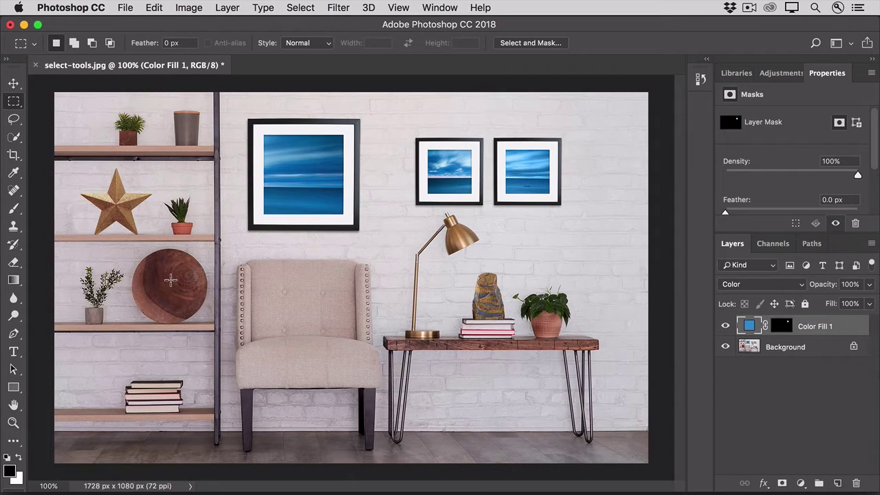
pyautogui.click(16, 104)
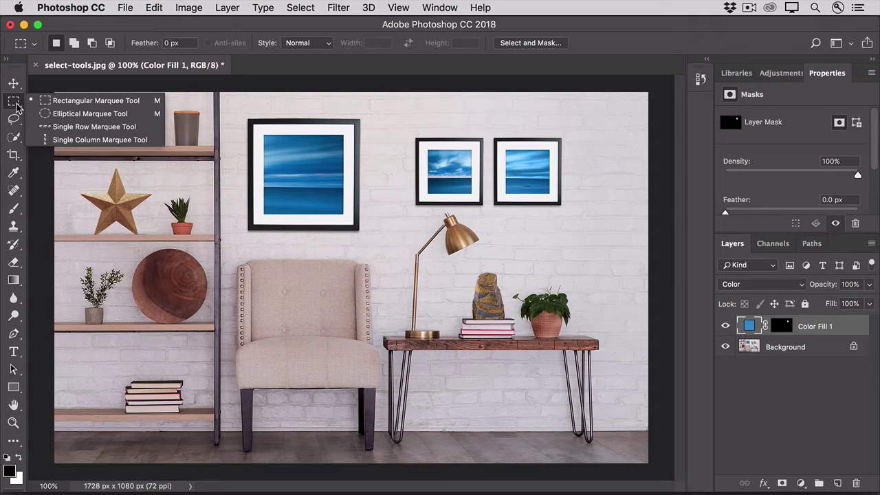
# Draw a circular elliptical selection, about 218 × 219 px, around the wooden plate.
pyautogui.click(82, 114)
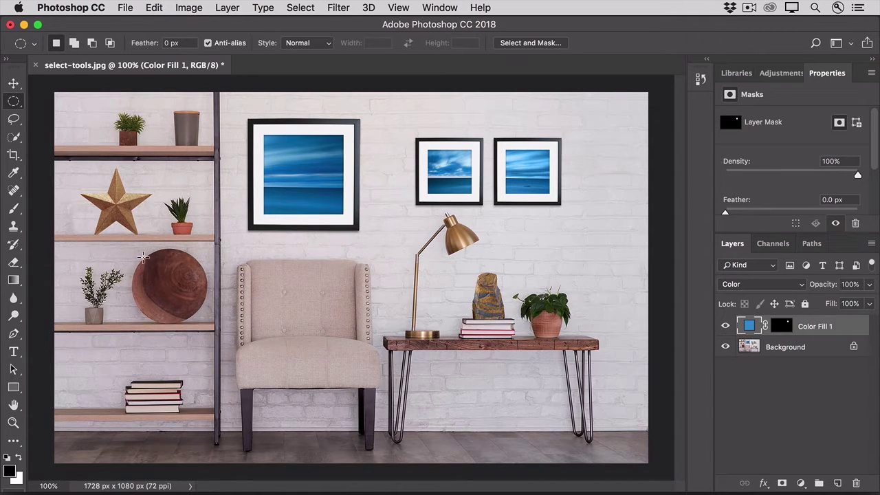
pyautogui.moveTo(146, 260); pyautogui.dragTo(213, 317)
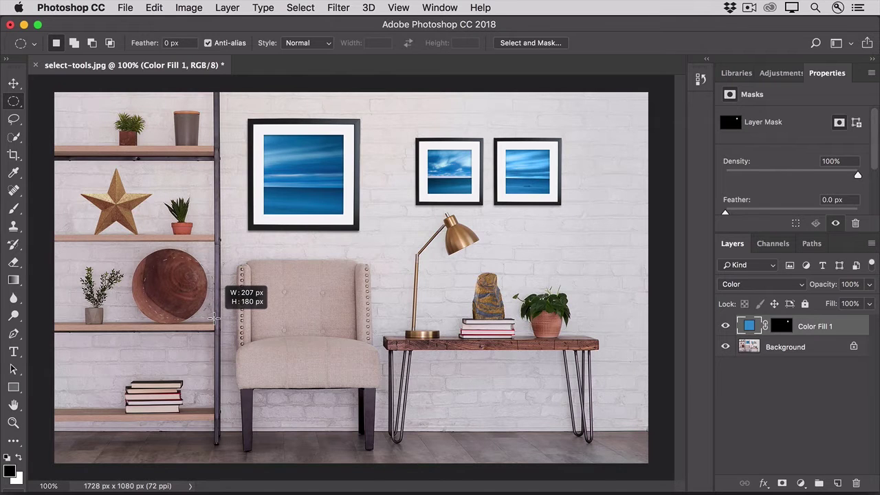
pyautogui.press('space')
pyautogui.moveTo(215, 318); pyautogui.dragTo(204, 311)
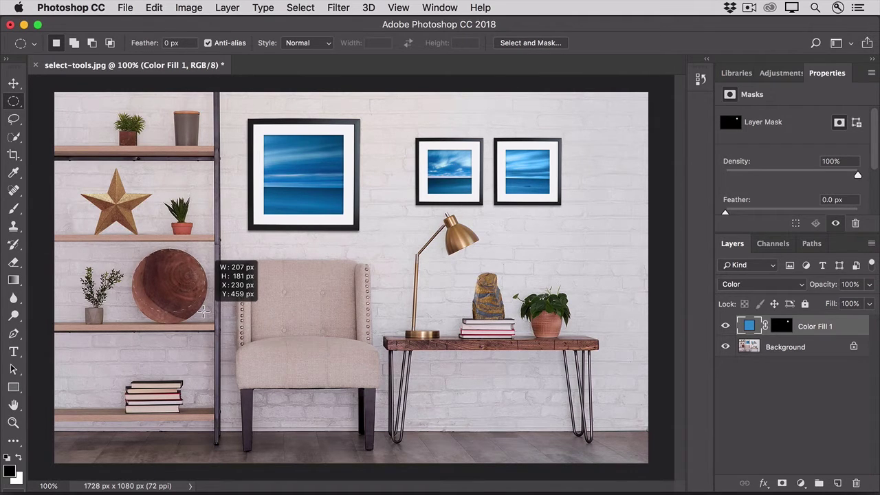
pyautogui.moveTo(205, 311); pyautogui.dragTo(206, 322)
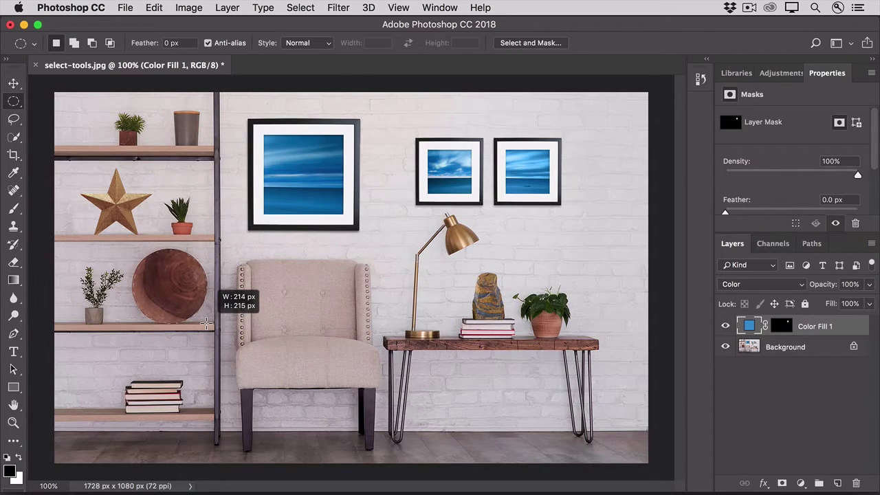
pyautogui.moveTo(206, 323); pyautogui.dragTo(207, 323)
pyautogui.moveTo(206, 322); pyautogui.dragTo(207, 323)
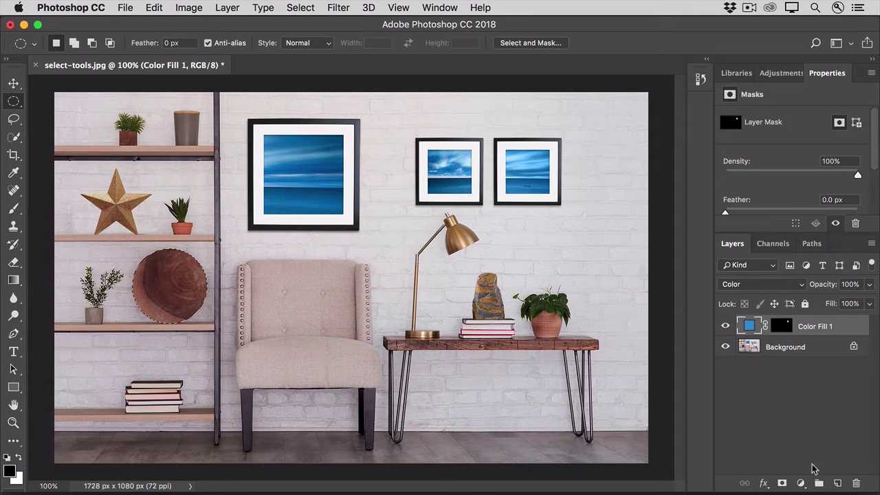
# Add a Vibrance adjustment layer to the plate selection with Vibrance set to +59.
pyautogui.click(801, 484)
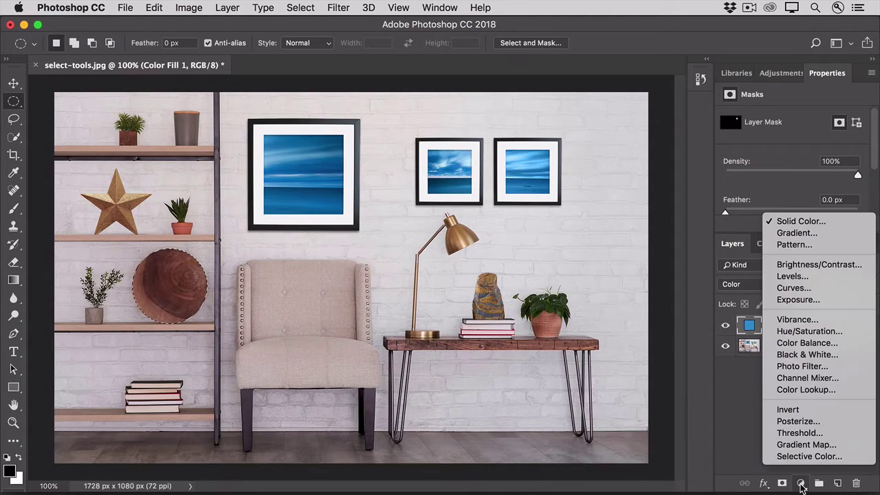
pyautogui.click(797, 321)
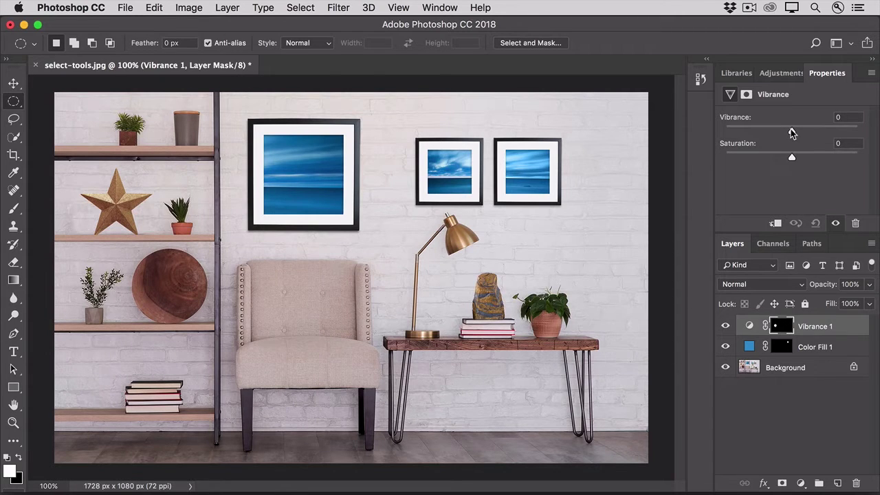
pyautogui.moveTo(792, 133); pyautogui.dragTo(830, 131)
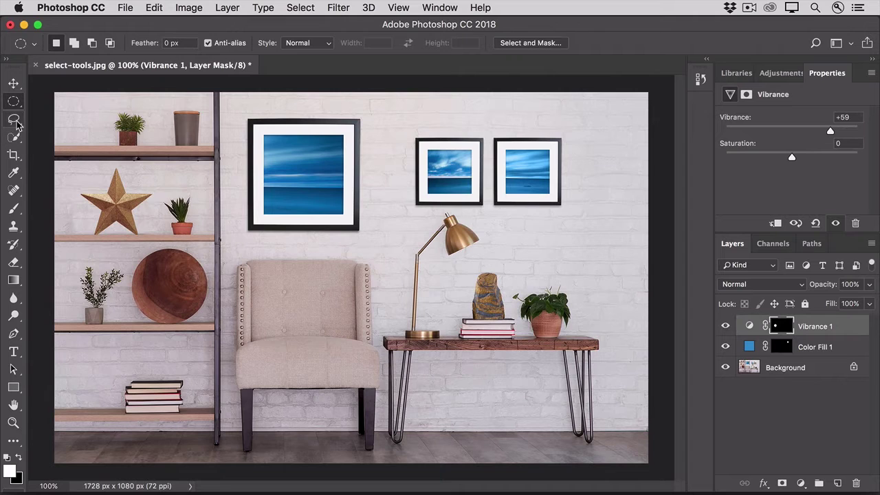
pyautogui.moveTo(16, 124); pyautogui.dragTo(41, 115)
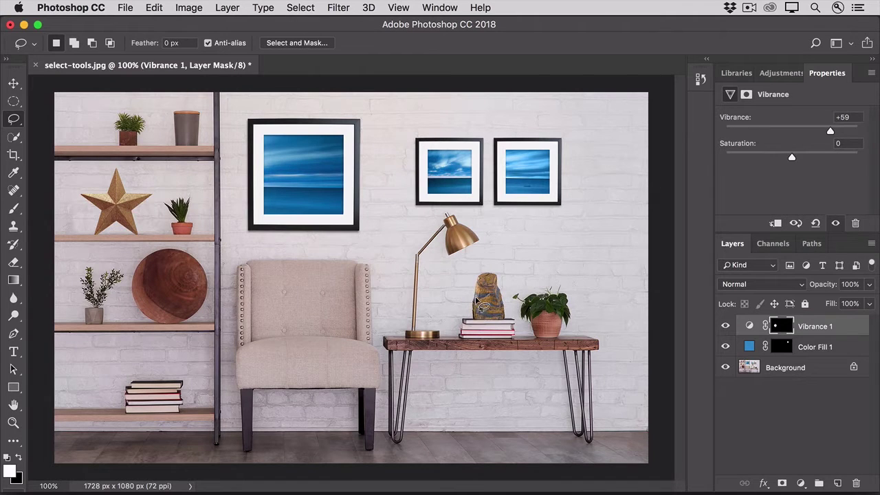
# Trace a freehand lasso selection around the standing rock on the side table.
pyautogui.moveTo(488, 276)
pyautogui.mouseDown()
pyautogui.moveTo(505, 317)
pyautogui.moveTo(474, 321)
pyautogui.mouseUp()
pyautogui.click(800, 484)
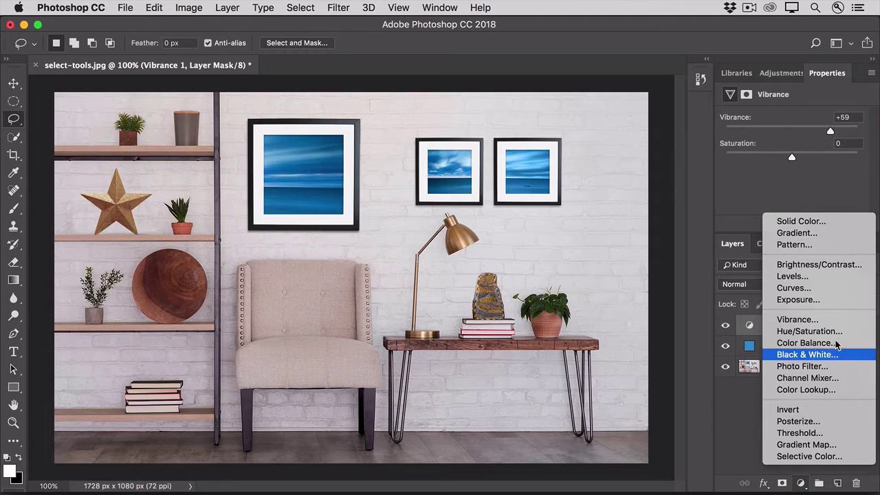
# Add a Brightness/Contrast layer for the rock with Brightness 35.
pyautogui.click(836, 269)
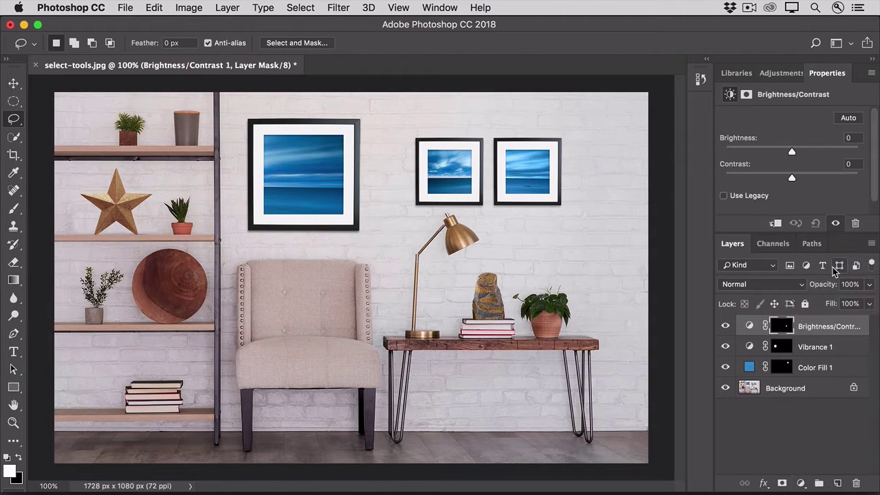
pyautogui.moveTo(790, 150); pyautogui.dragTo(806, 151)
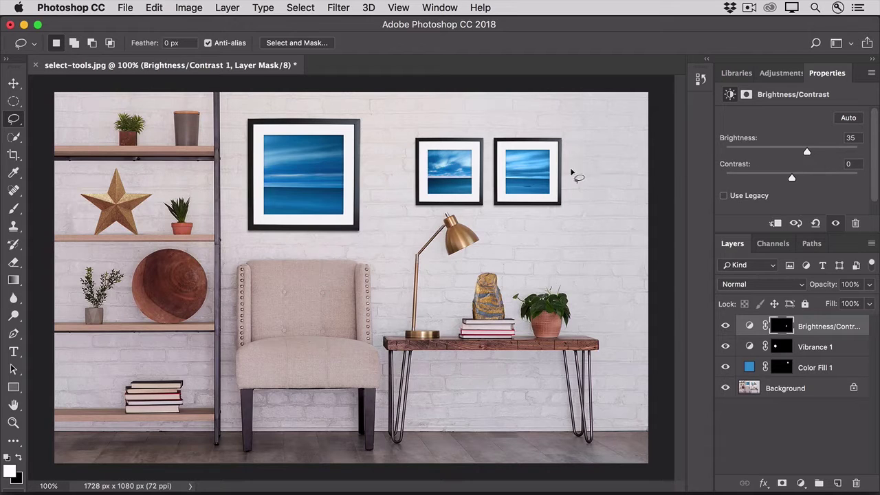
pyautogui.click(19, 125)
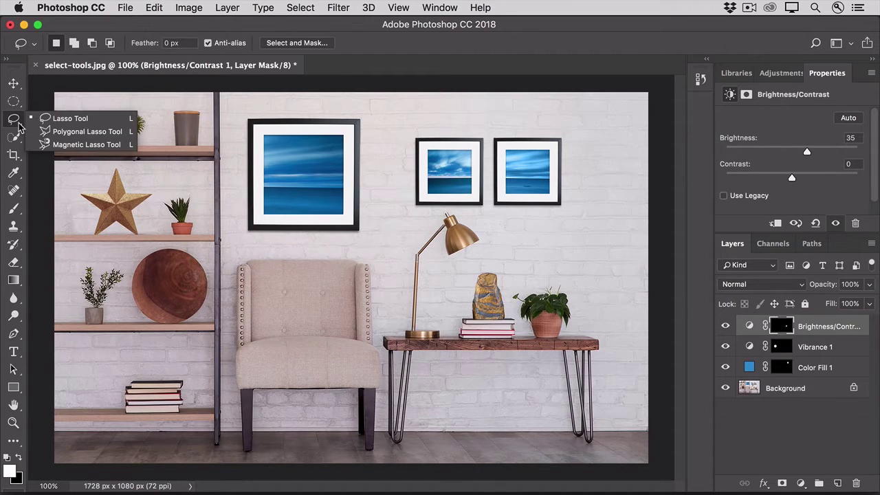
pyautogui.click(84, 132)
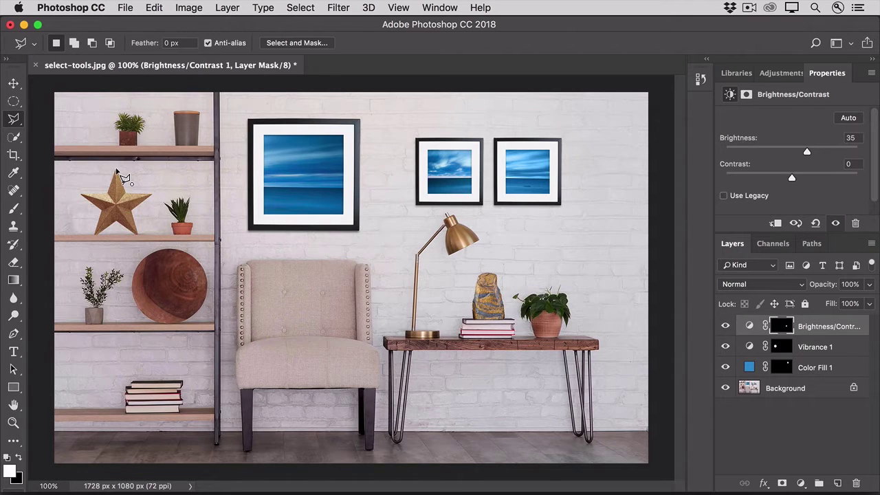
# Outline the gold star with the Polygonal Lasso, starting from its top tip.
pyautogui.click(117, 170)
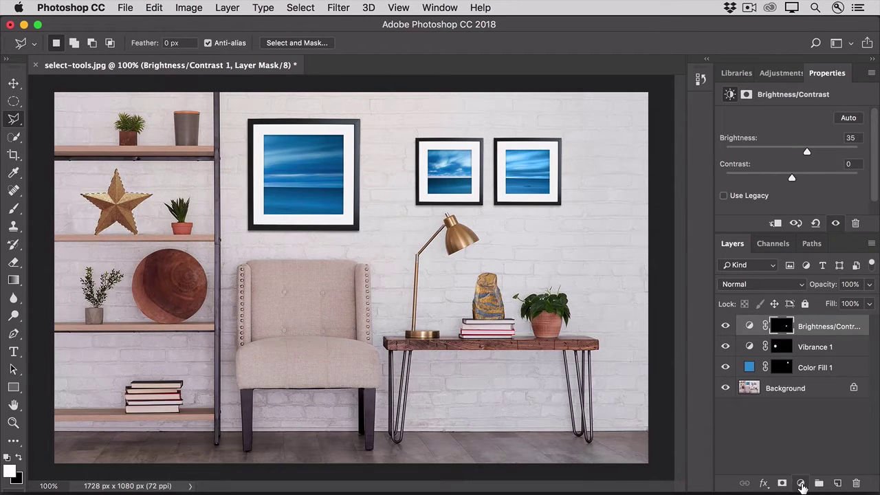
# Tint the star with a picture-sampled light-blue Solid Color fill in Color mode at 78% opacity.
pyautogui.click(801, 484)
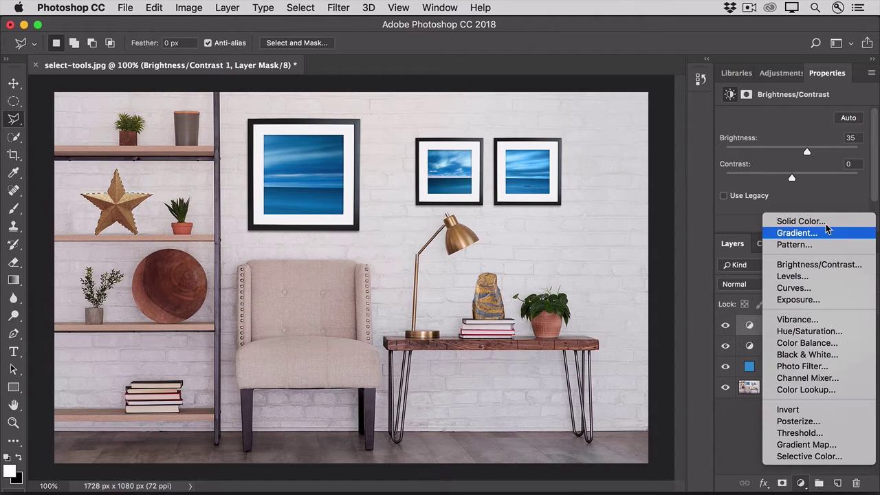
pyautogui.click(799, 221)
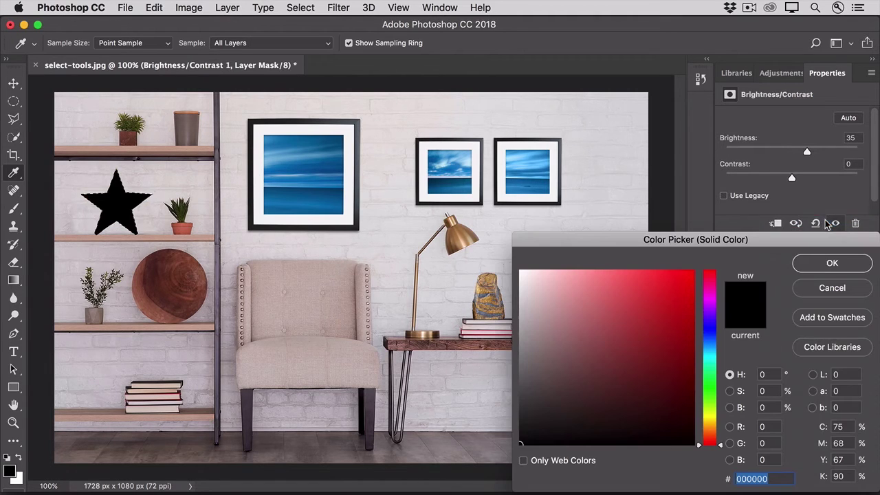
pyautogui.click(531, 159)
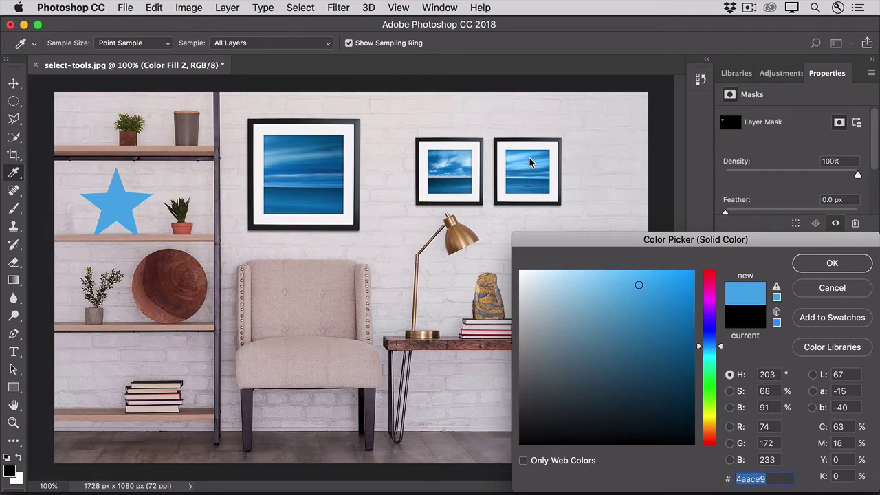
pyautogui.click(801, 264)
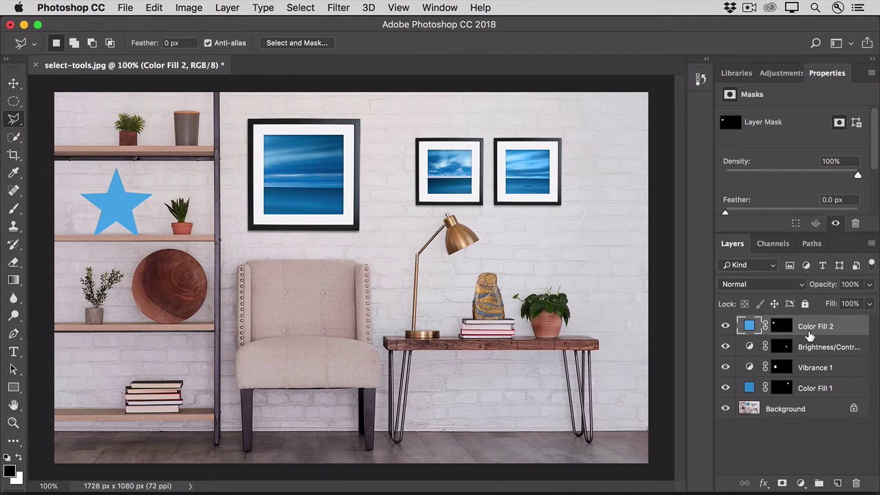
pyautogui.click(790, 285)
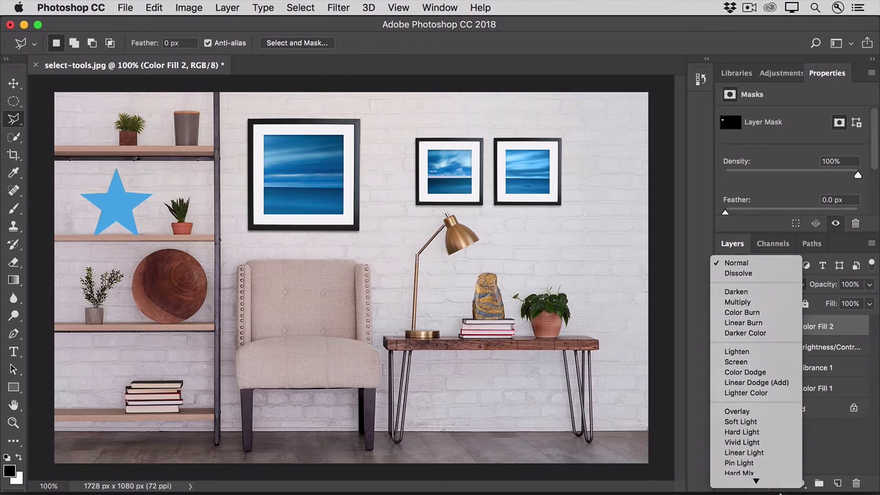
pyautogui.click(746, 470)
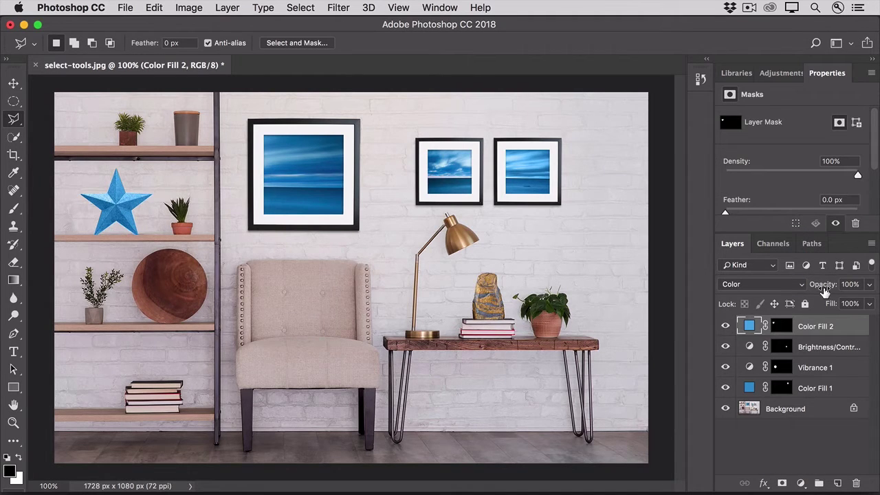
pyautogui.moveTo(823, 291); pyautogui.dragTo(807, 291)
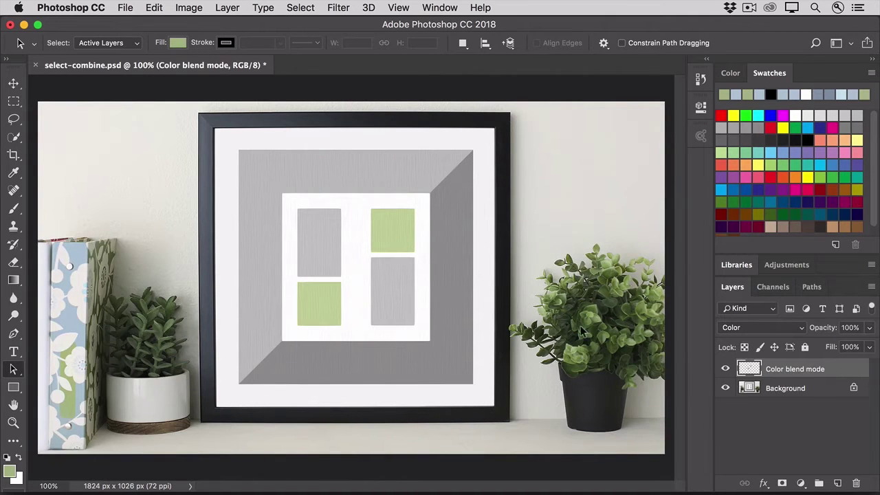
# Marquee-select the lower-right and upper-left grey rectangles together using Add to selection.
pyautogui.click(14, 102)
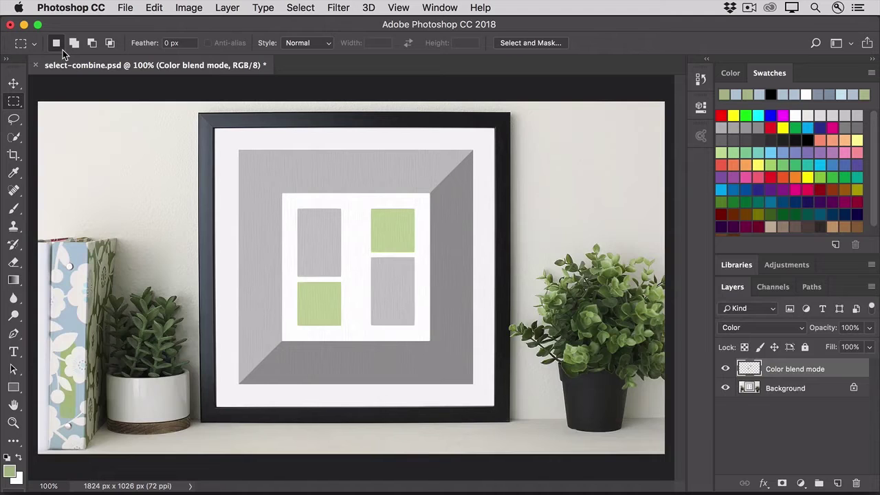
pyautogui.moveTo(312, 141); pyautogui.dragTo(385, 197)
pyautogui.click(430, 165)
pyautogui.click(74, 43)
pyautogui.moveTo(370, 257); pyautogui.dragTo(413, 325)
pyautogui.moveTo(298, 209); pyautogui.dragTo(331, 262)
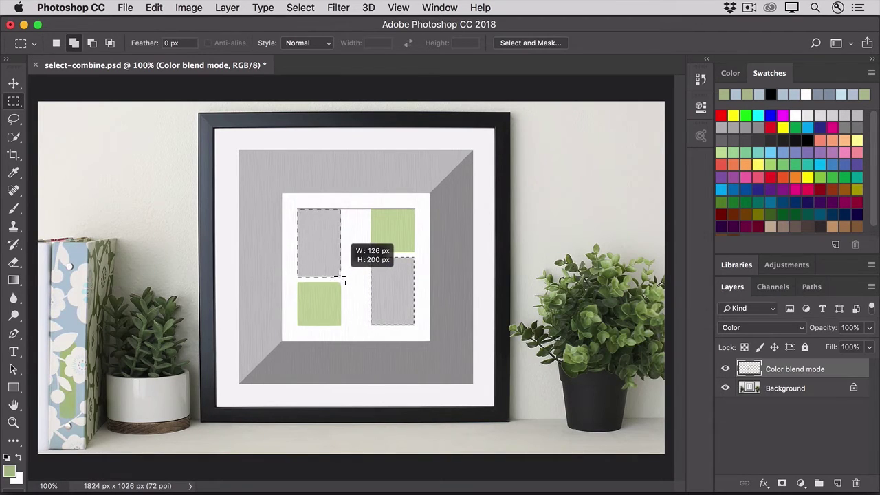
pyautogui.moveTo(341, 277); pyautogui.dragTo(340, 277)
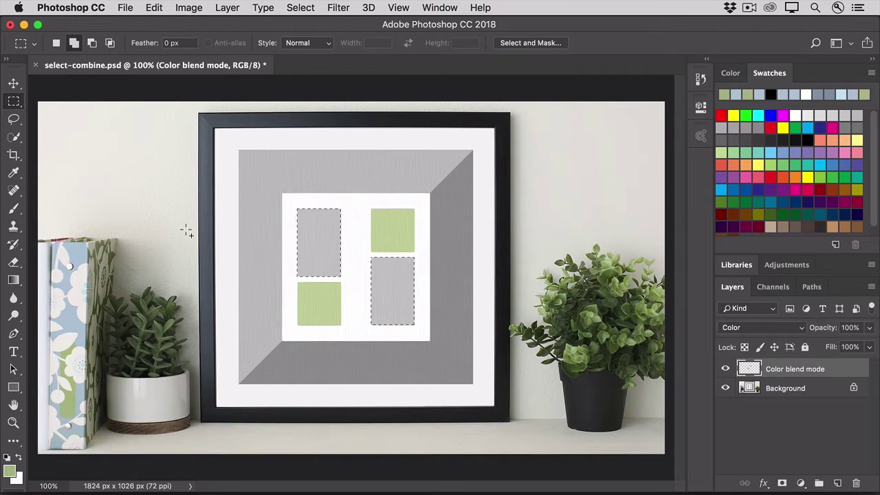
# Fill both rectangles with the binder's light blue from the Eyedropper, then deselect.
pyautogui.click(14, 175)
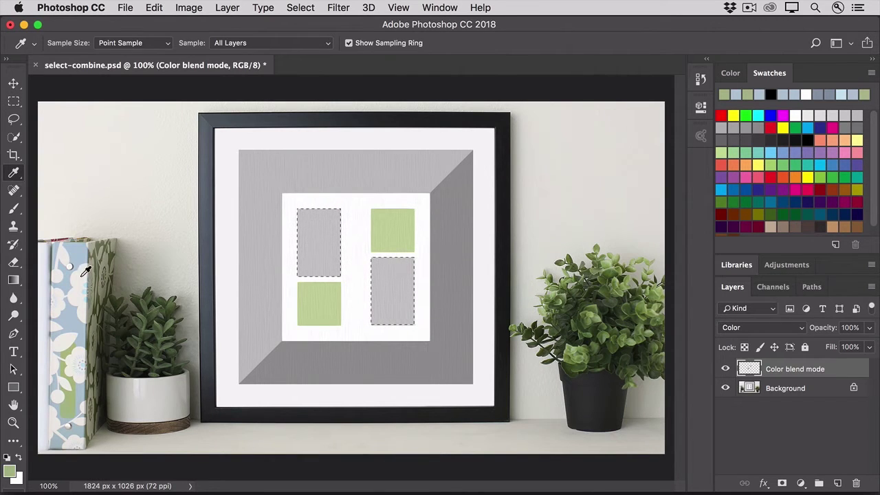
pyautogui.click(86, 382)
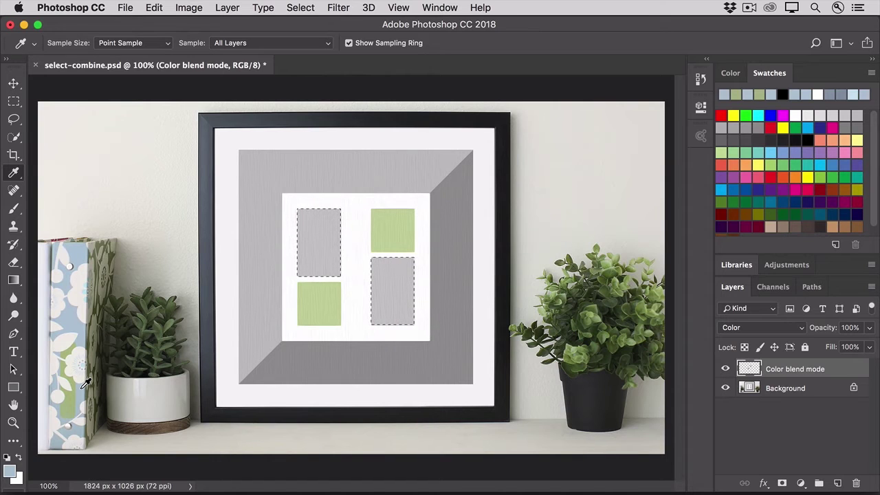
pyautogui.hotkey('alt', 'BackSpace')
pyautogui.press('super+d')
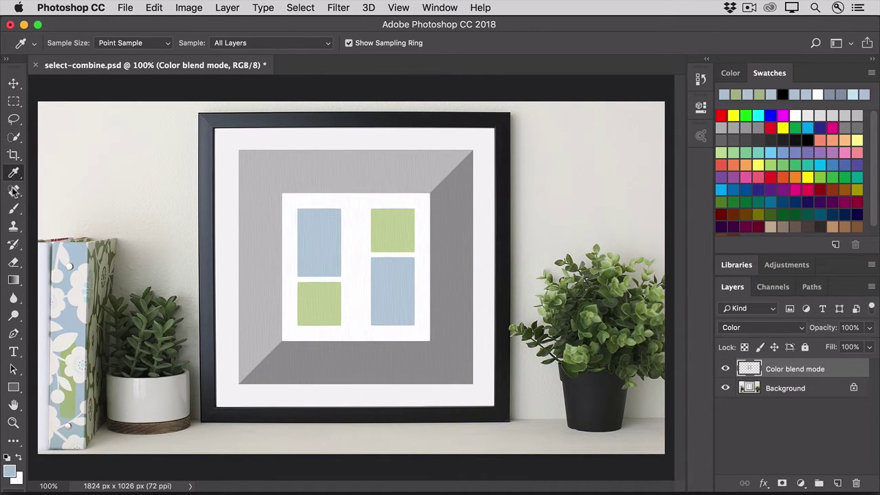
pyautogui.click(13, 102)
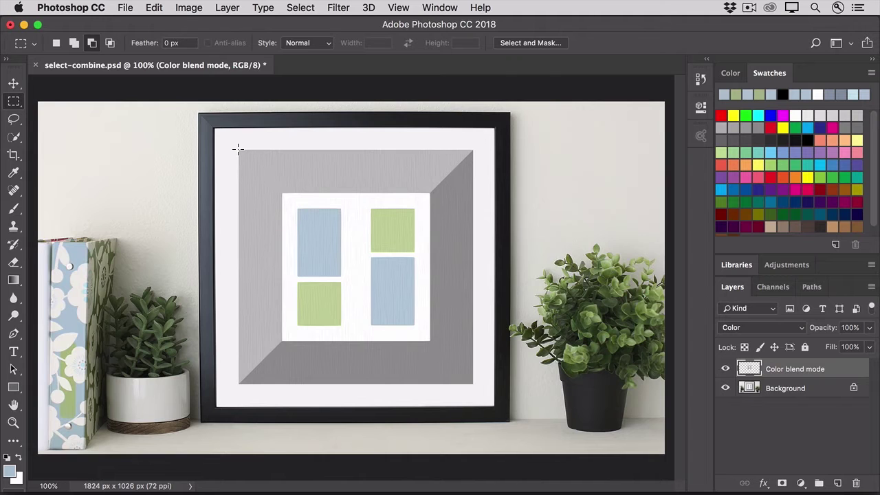
# Select the grey mat minus the inner white window, fill it light blue, and deselect.
pyautogui.moveTo(238, 149); pyautogui.dragTo(474, 385)
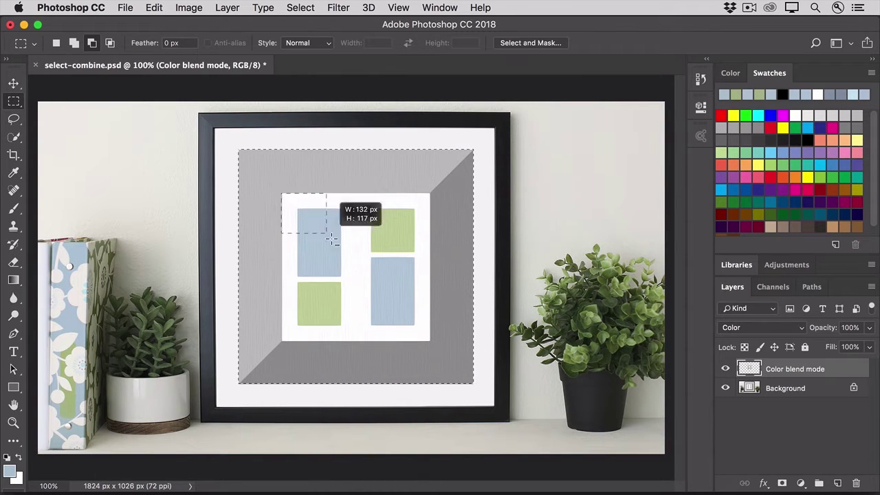
pyautogui.moveTo(430, 342); pyautogui.dragTo(430, 342)
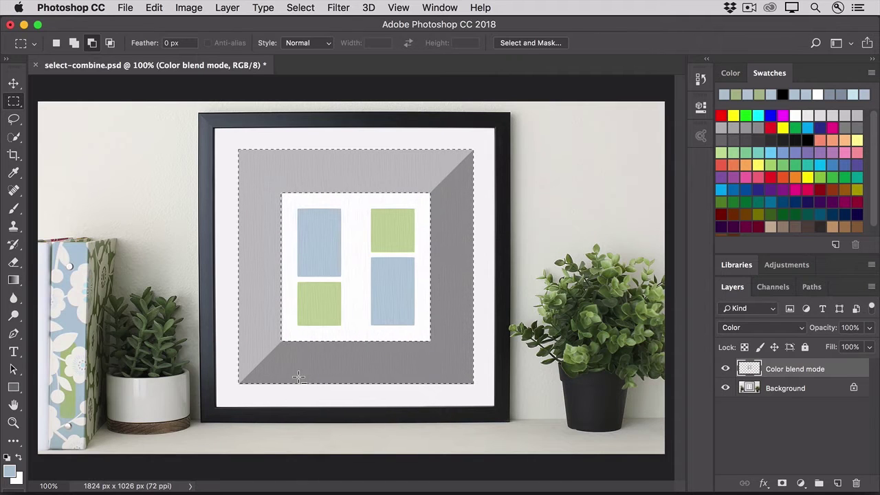
pyautogui.hotkey('alt', 'BackSpace')
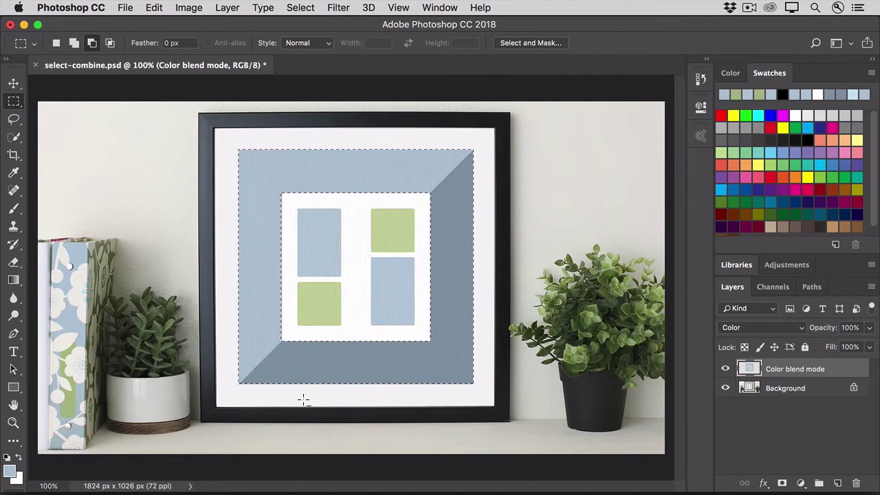
pyautogui.press('super+d')
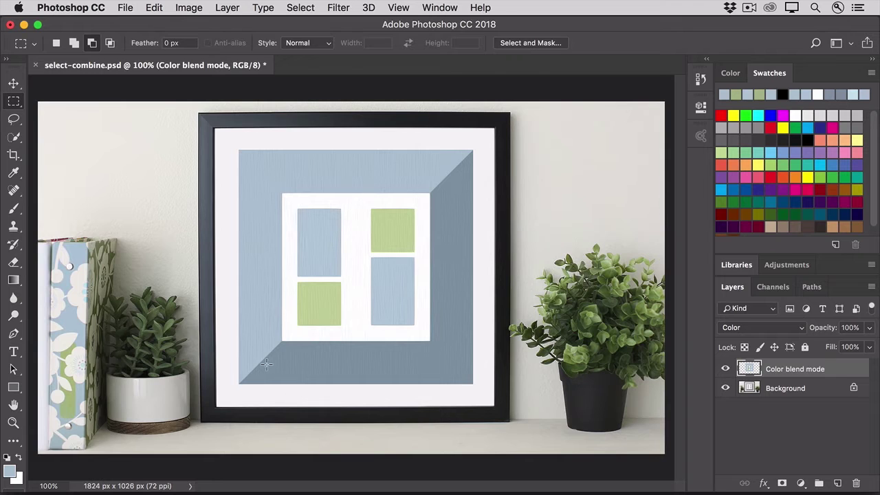
# In Intersect mode, place a single-pixel column selection through the frame's centre, then restore the Rectangular Marquee.
pyautogui.click(109, 44)
pyautogui.click(14, 108)
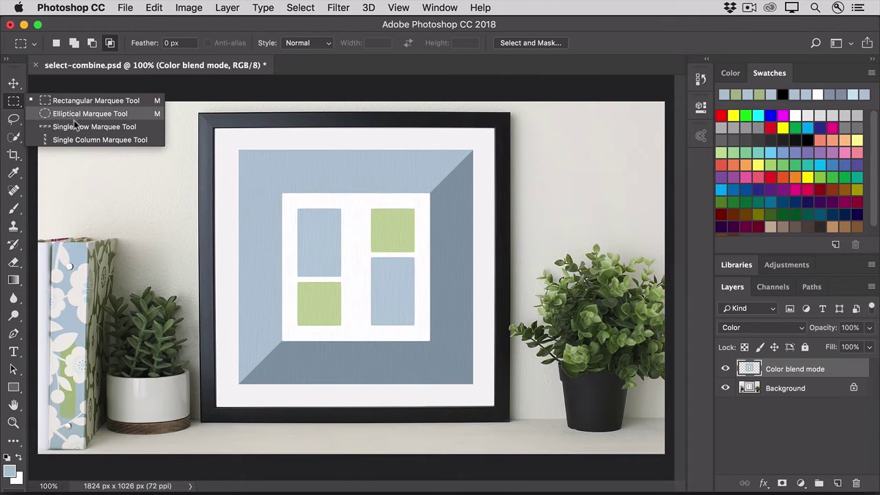
pyautogui.click(153, 140)
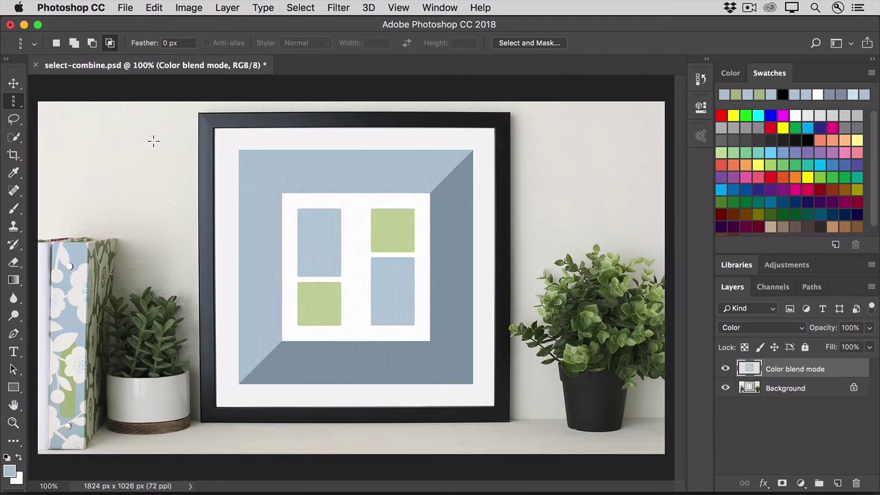
pyautogui.click(355, 213)
pyautogui.click(18, 104)
pyautogui.click(60, 100)
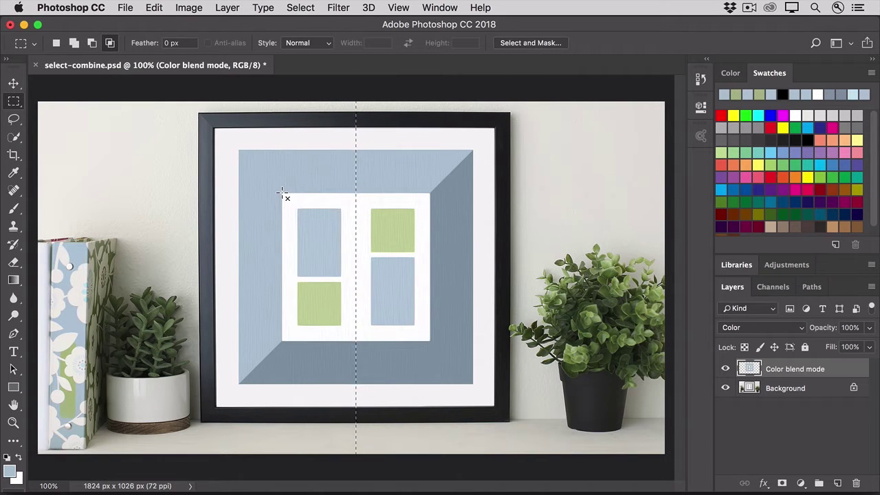
# Intersect the column with a rectangle drawn around the inner white window.
pyautogui.moveTo(282, 194); pyautogui.dragTo(431, 347)
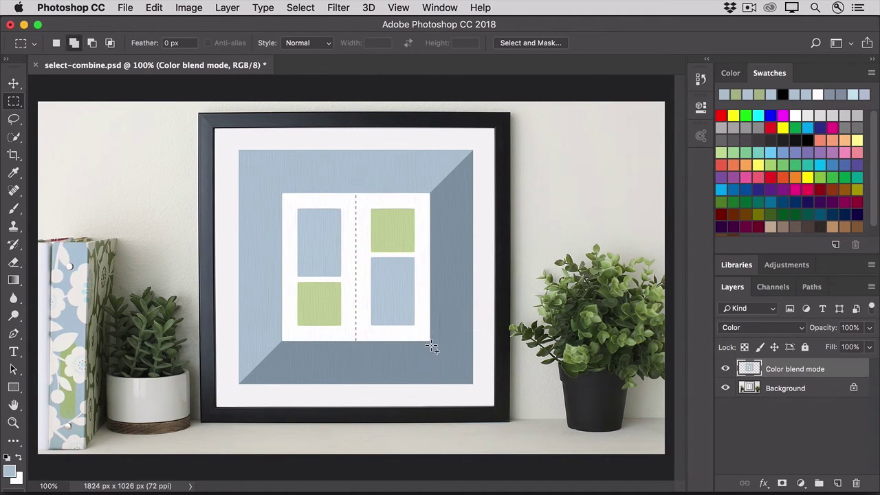
pyautogui.hotkey('shift', 'alt')
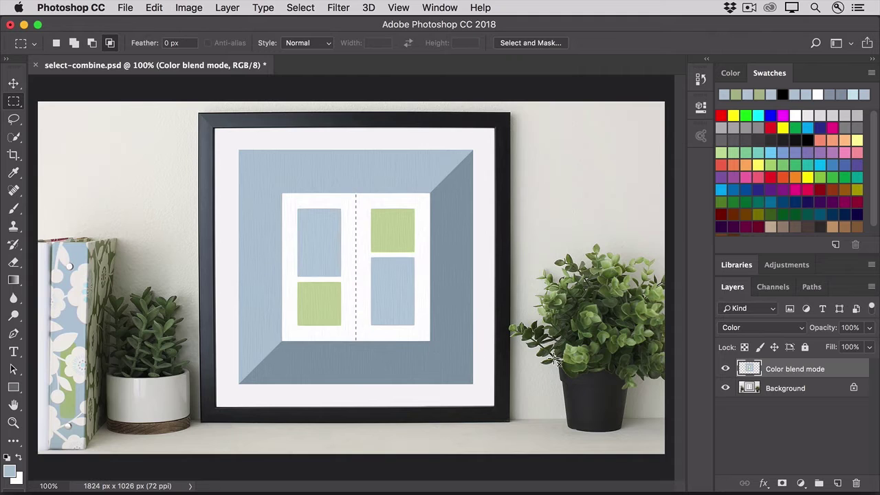
# Stroke the selection on Background 3 px in light blue b1c7d4 sampled from the binder.
pyautogui.click(804, 395)
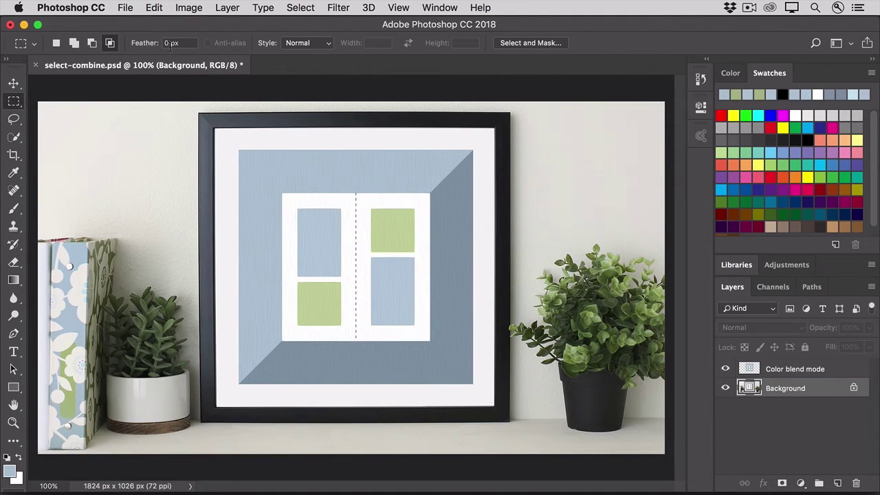
pyautogui.click(154, 8)
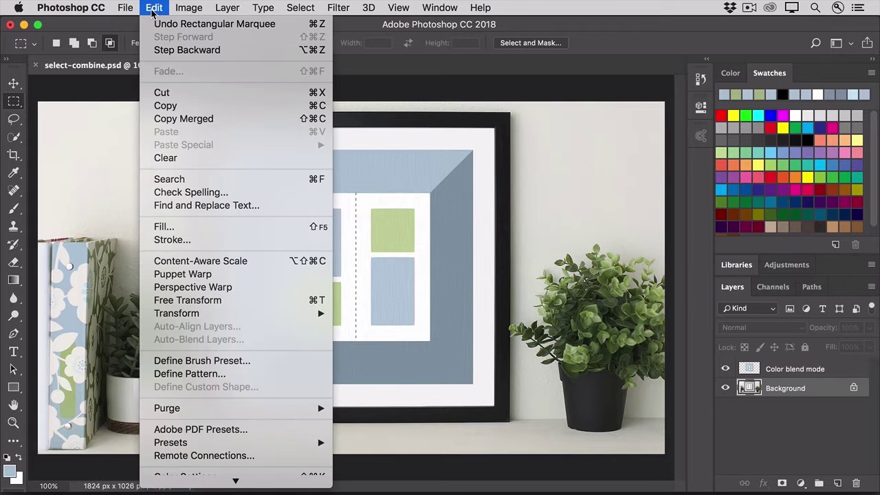
pyautogui.click(186, 244)
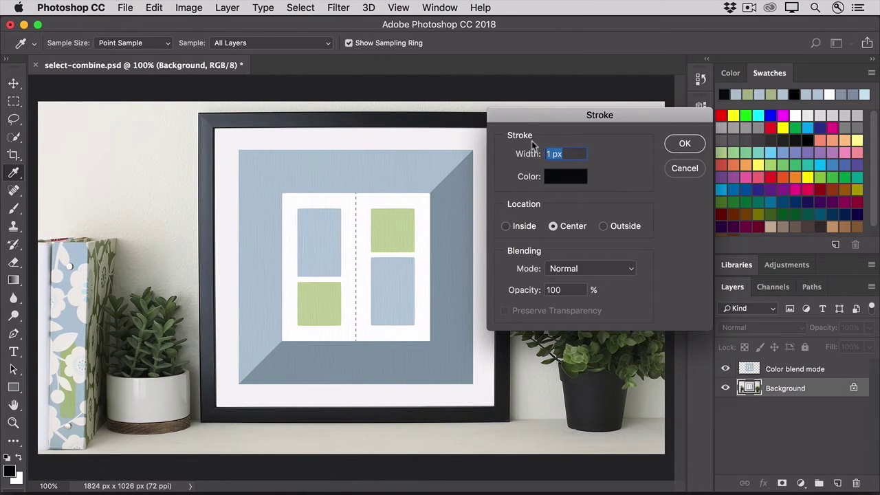
pyautogui.click(548, 154)
pyautogui.write('3')
pyautogui.click(554, 180)
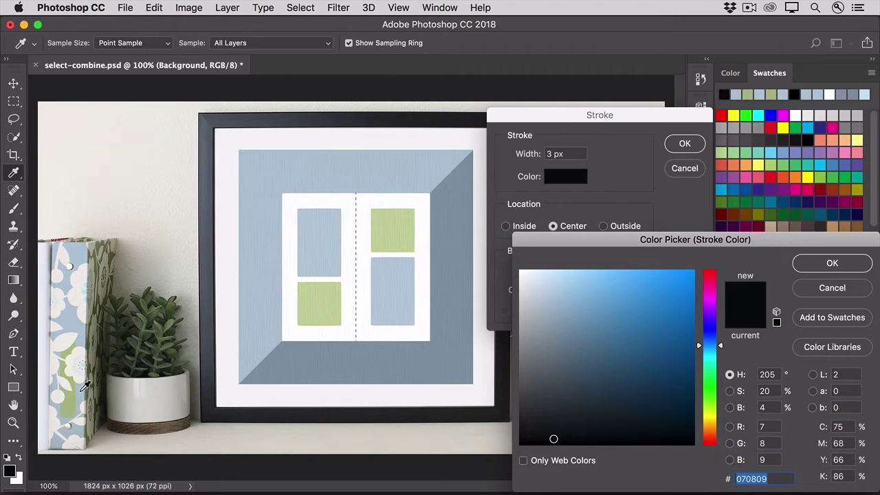
pyautogui.click(79, 395)
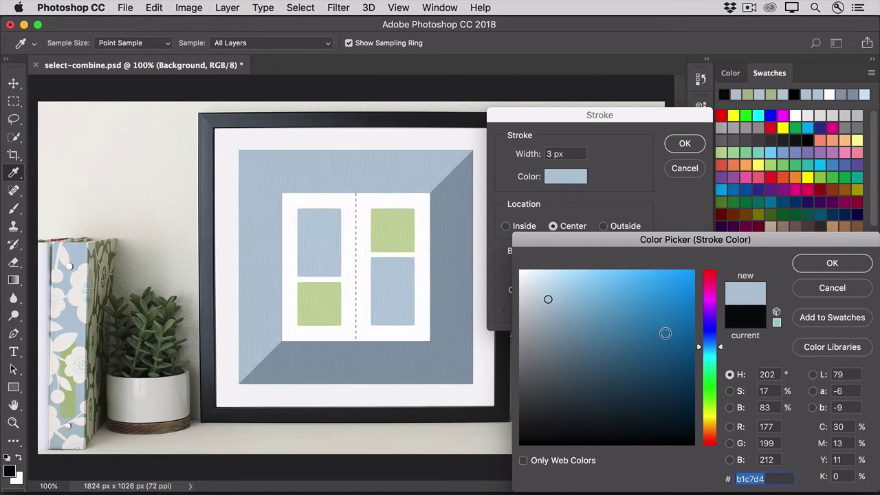
pyautogui.click(819, 270)
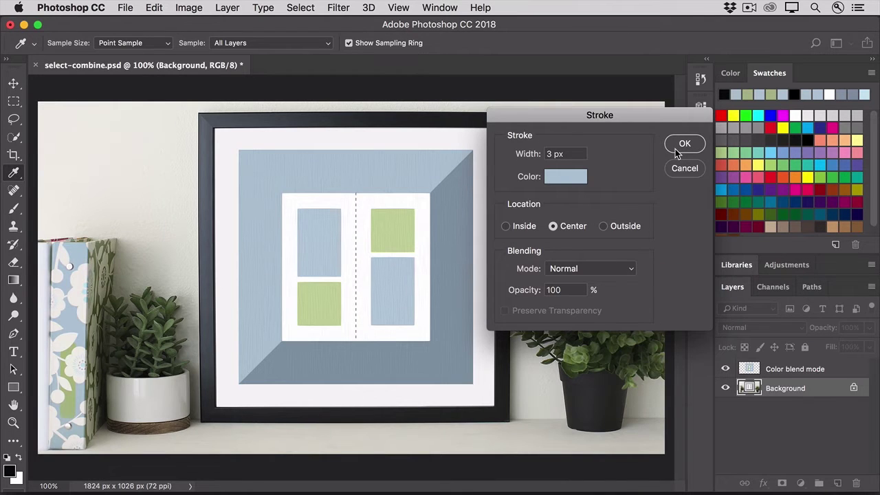
pyautogui.click(675, 149)
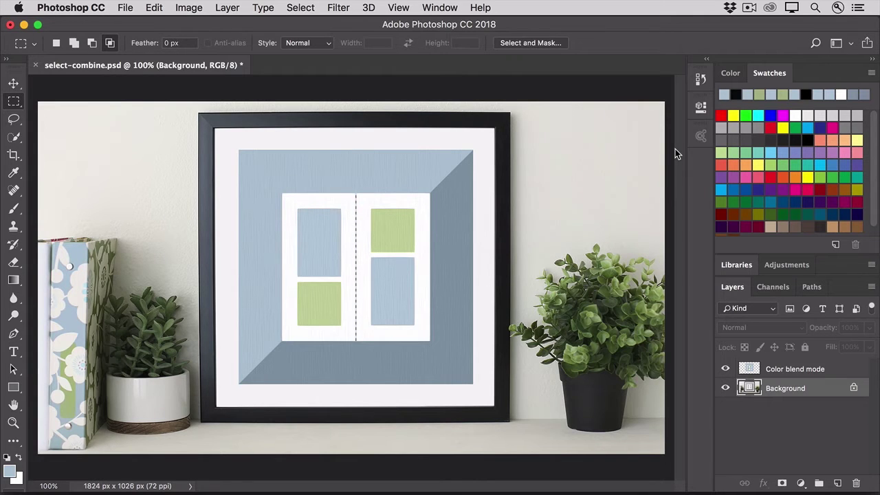
# Deselect the stroked line and pick the Quick Selection Tool for select-quick.jpg.
pyautogui.press('super+d')
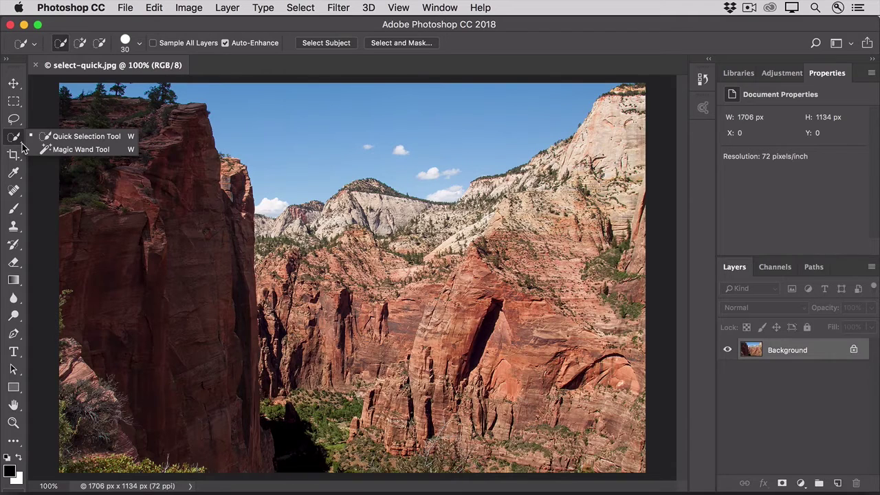
pyautogui.click(71, 140)
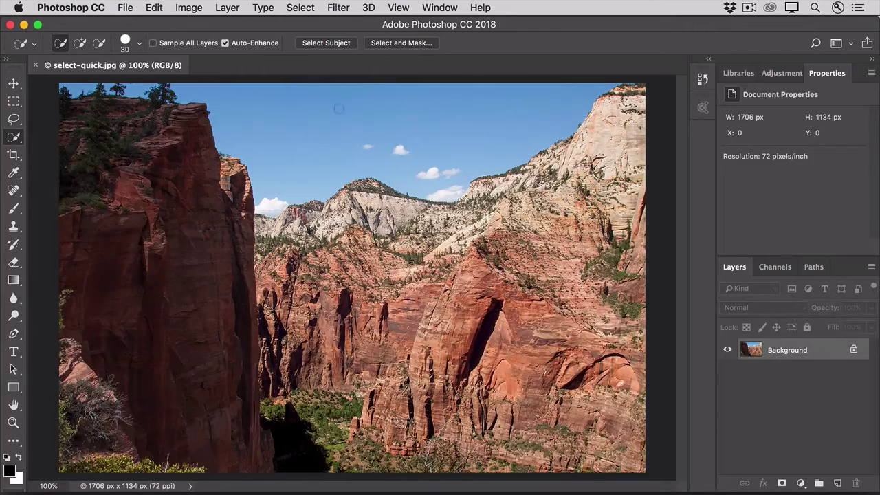
# Paint the sky from the top right across the canyon, using Option to remove stray rock.
pyautogui.moveTo(591, 91); pyautogui.dragTo(546, 119)
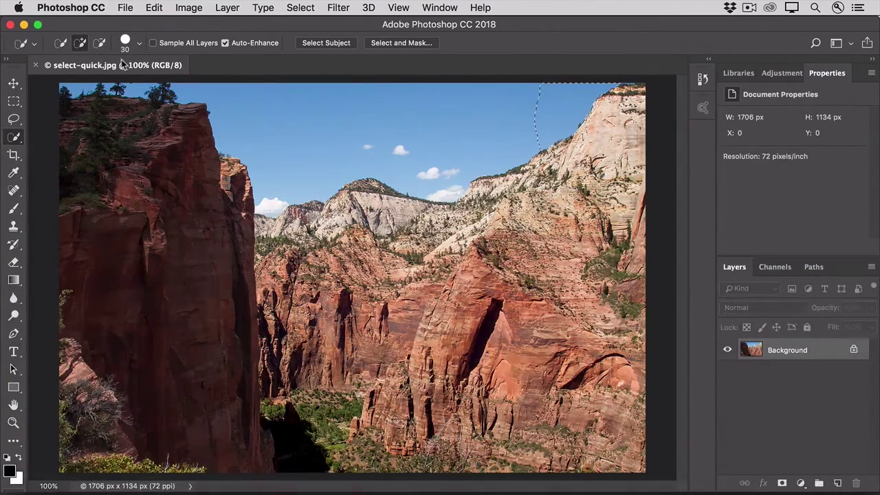
pyautogui.moveTo(535, 131); pyautogui.dragTo(309, 134)
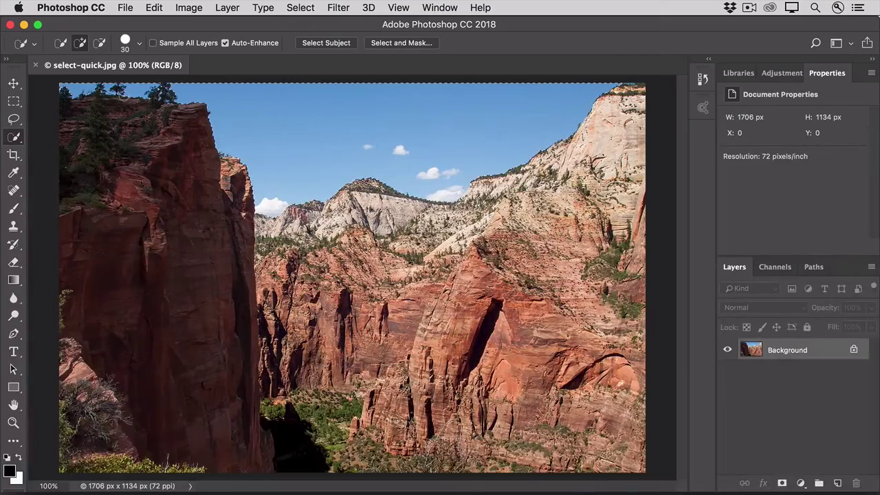
pyautogui.press('alt')
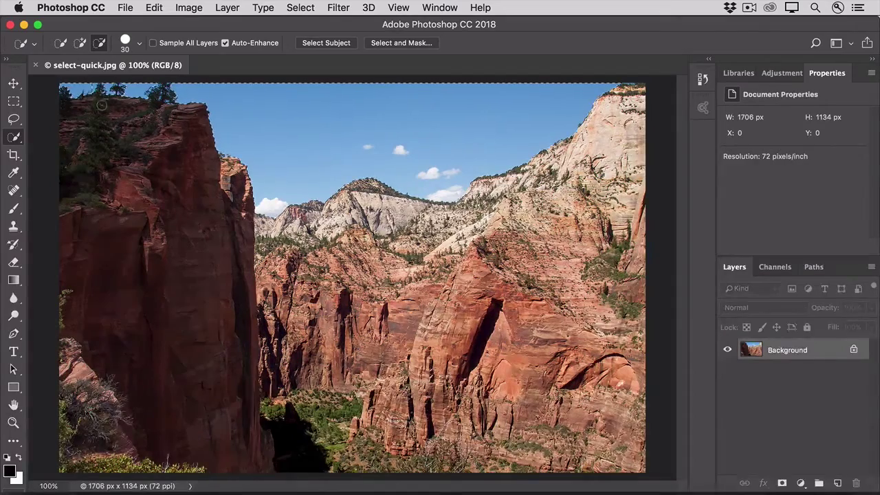
pyautogui.press('alt')
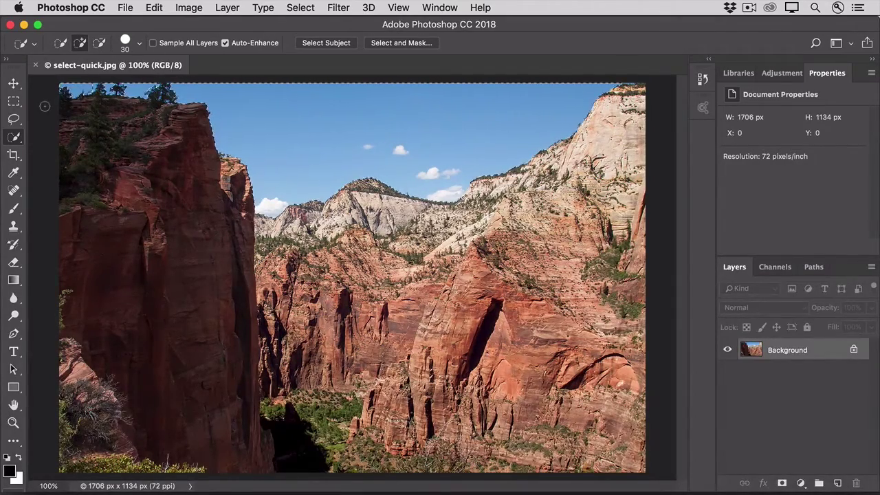
# Add a Levels adjustment masked to the sky with midtones at 0.82, then reselect Background.
pyautogui.click(801, 483)
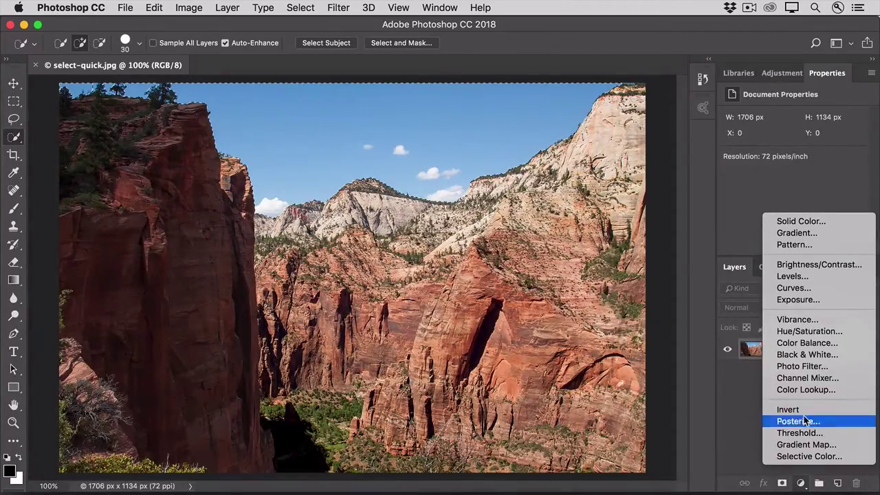
pyautogui.click(810, 276)
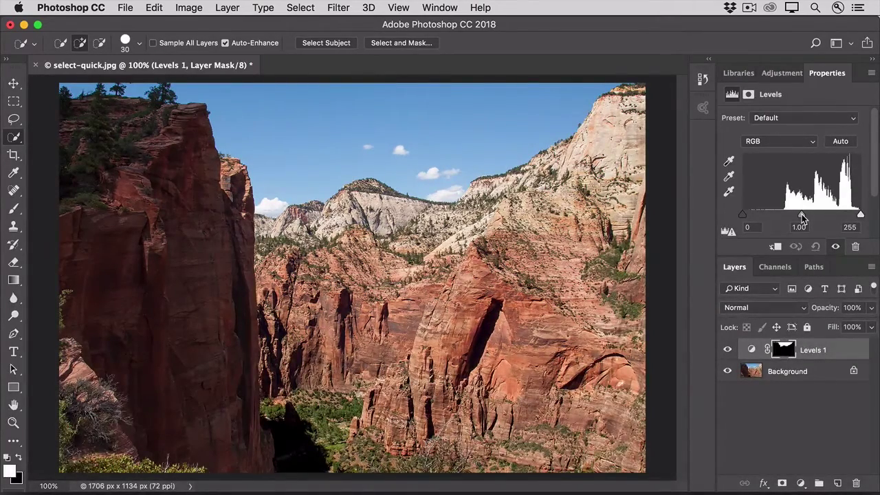
pyautogui.moveTo(802, 219); pyautogui.dragTo(809, 219)
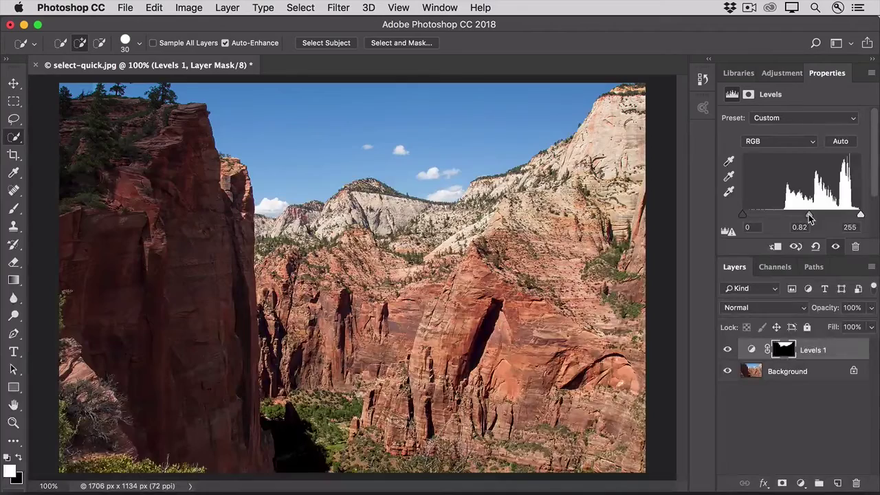
pyautogui.click(809, 218)
pyautogui.click(790, 381)
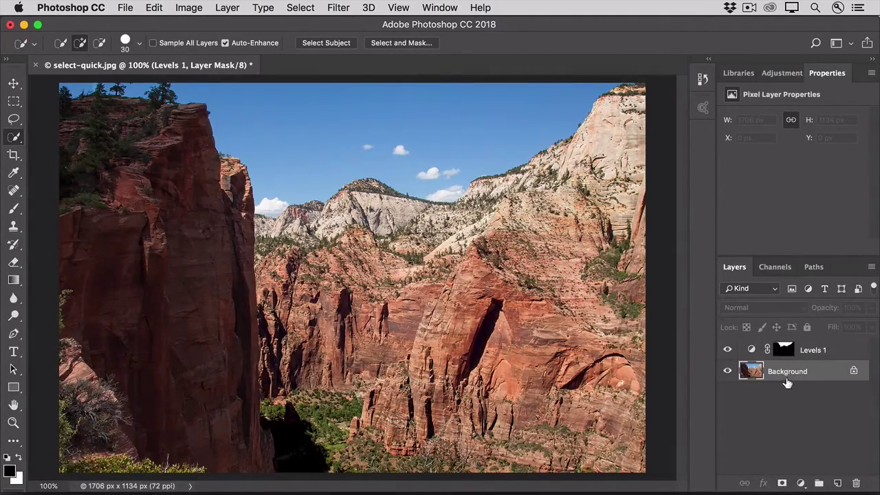
# Start a new quick selection over the left cliff, subtracting with Option and shrinking the brush to 8 px.
pyautogui.click(61, 45)
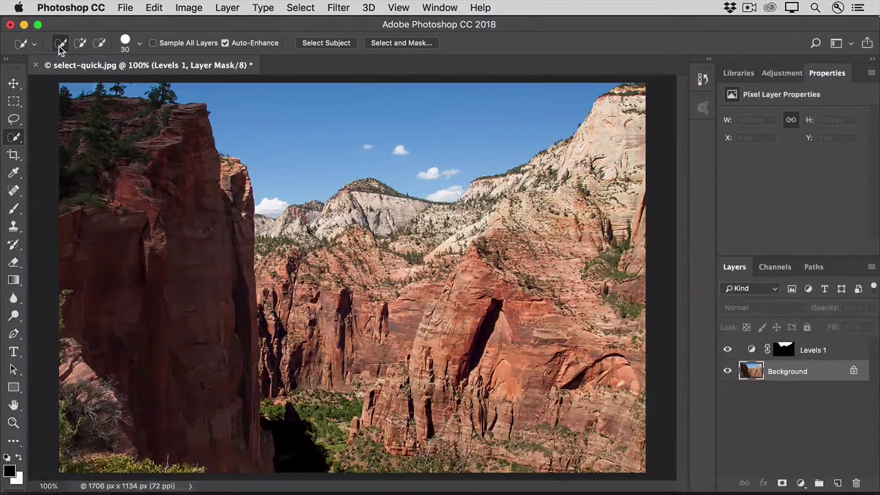
pyautogui.moveTo(70, 111)
pyautogui.mouseDown()
pyautogui.moveTo(99, 115)
pyautogui.moveTo(196, 160)
pyautogui.moveTo(228, 198)
pyautogui.moveTo(212, 437)
pyautogui.mouseUp()
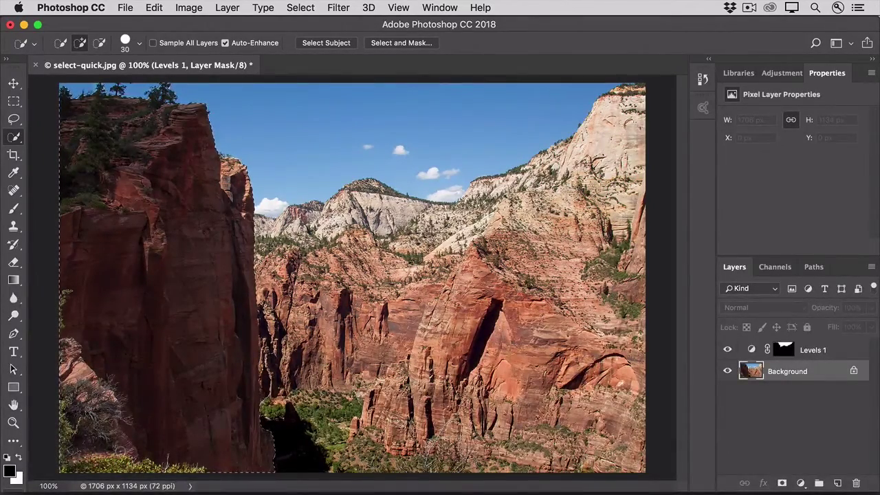
pyautogui.press('alt')
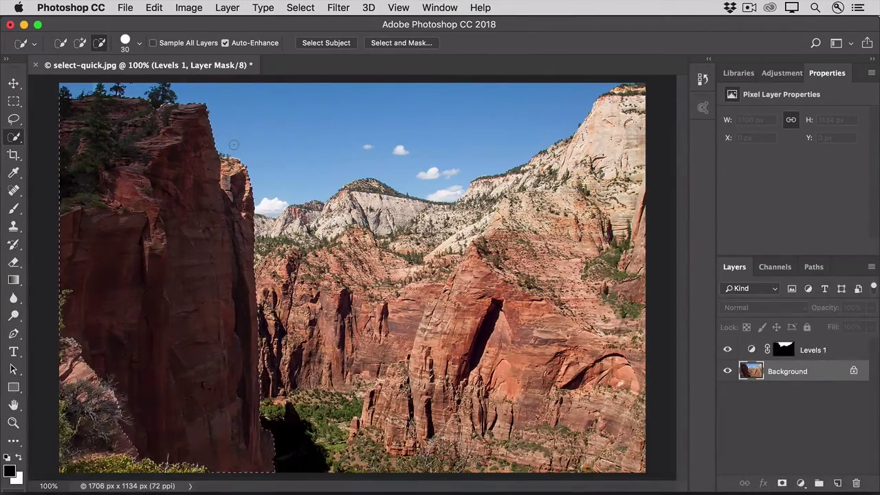
pyautogui.press('alt')
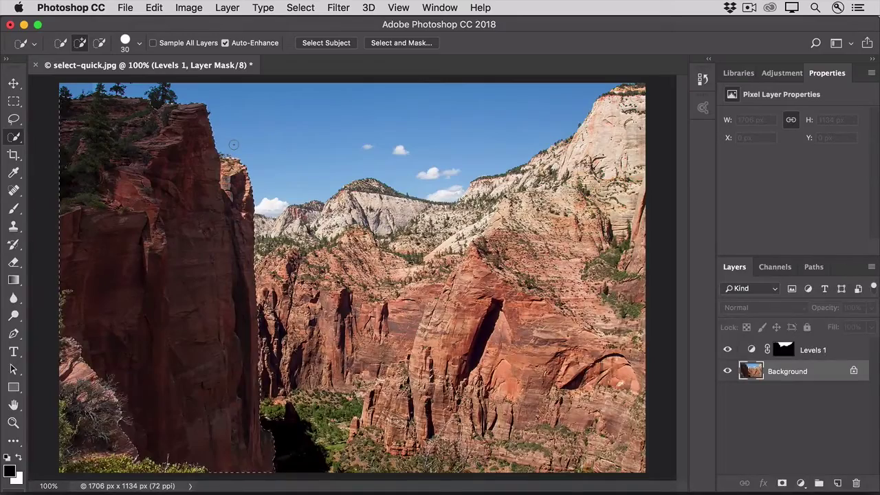
pyautogui.press('[')
pyautogui.press('[')
pyautogui.press('alt')
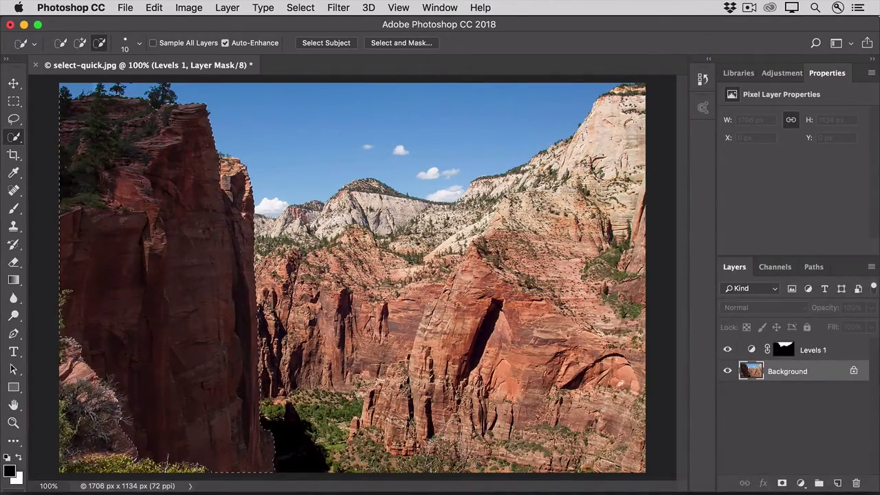
pyautogui.press('[')
pyautogui.press('[')
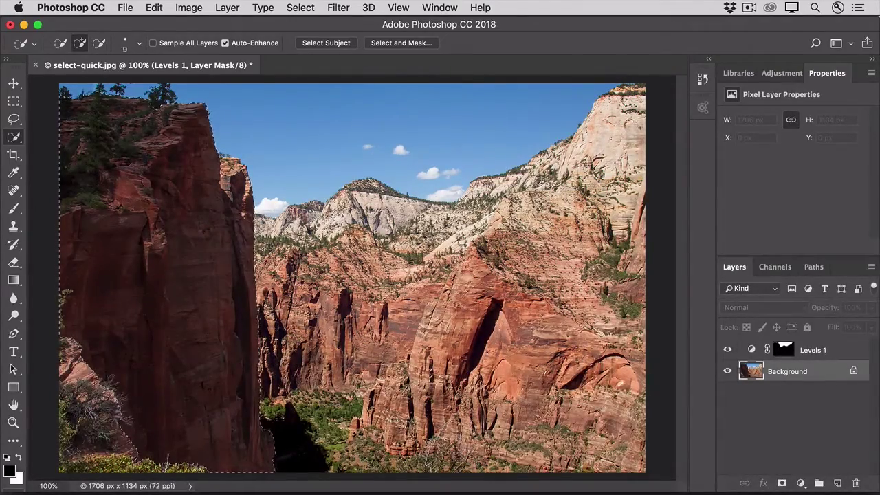
pyautogui.press('alt')
pyautogui.press('alt')
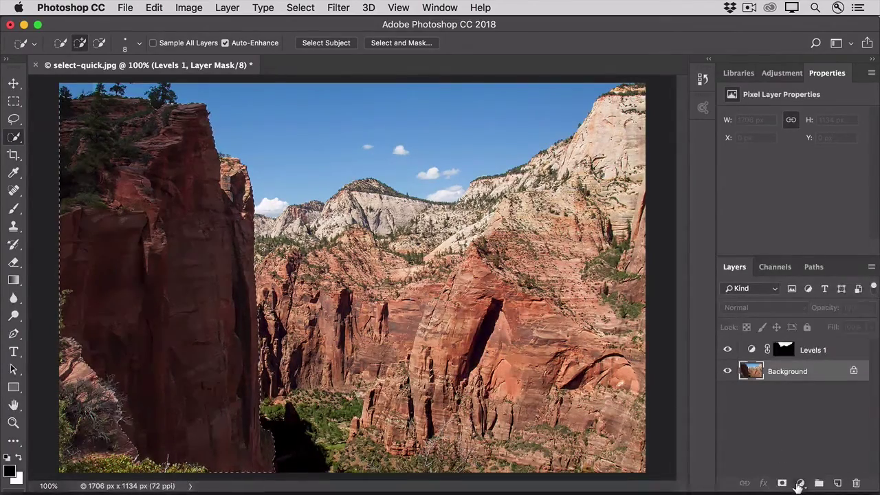
# Add Levels 2 to the cliff with white point 157, midtones 0.95 and black point 4.
pyautogui.click(799, 483)
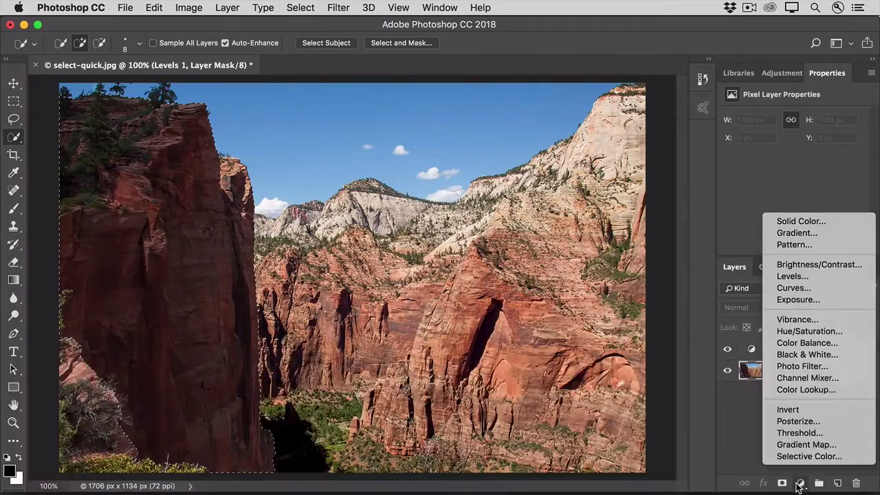
pyautogui.click(809, 276)
pyautogui.click(860, 215)
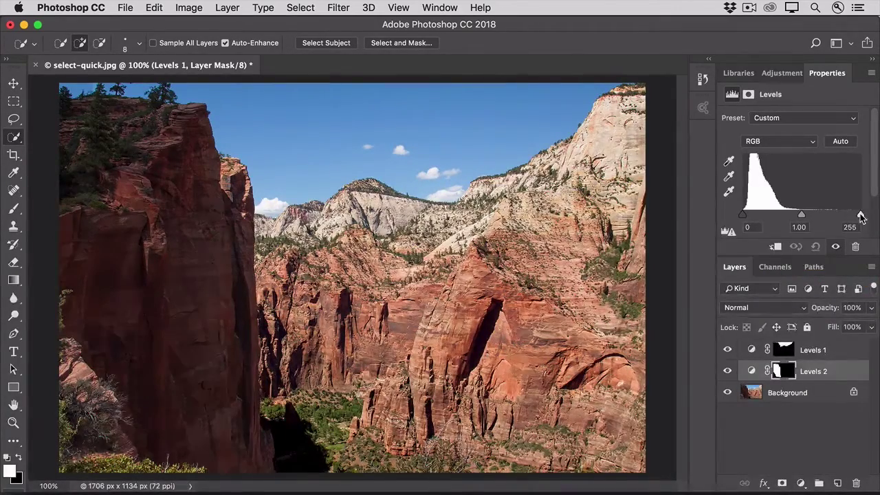
pyautogui.moveTo(861, 217); pyautogui.dragTo(815, 218)
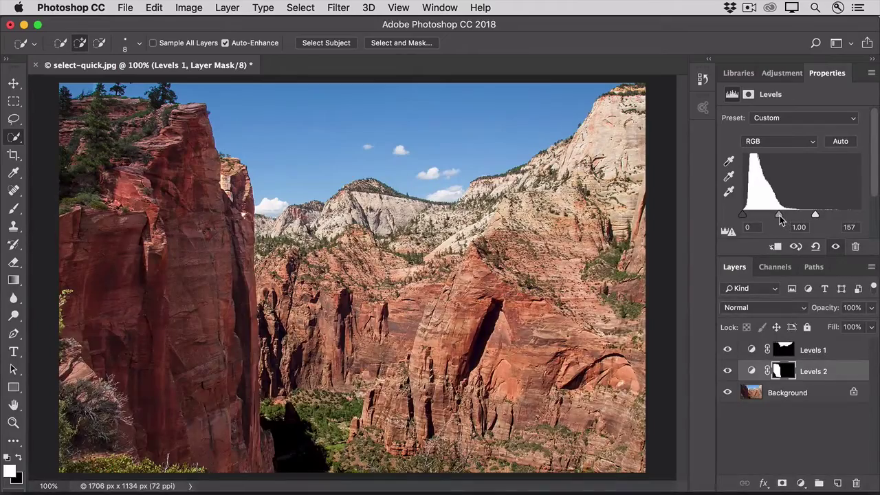
pyautogui.moveTo(780, 215); pyautogui.dragTo(781, 214)
pyautogui.moveTo(744, 217); pyautogui.dragTo(744, 217)
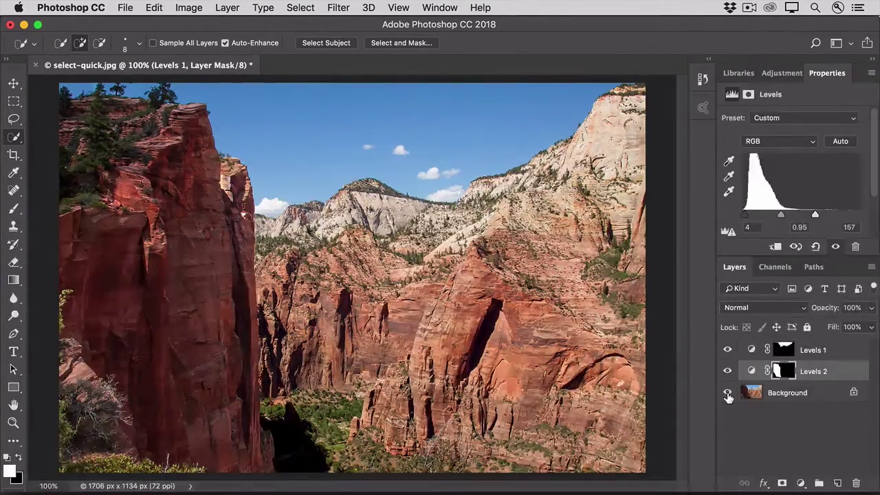
# Toggle both Levels adjustments off and back on to compare the canyon before and after.
pyautogui.keyDown('alt'); pyautogui.click(727, 393); pyautogui.keyUp('alt')
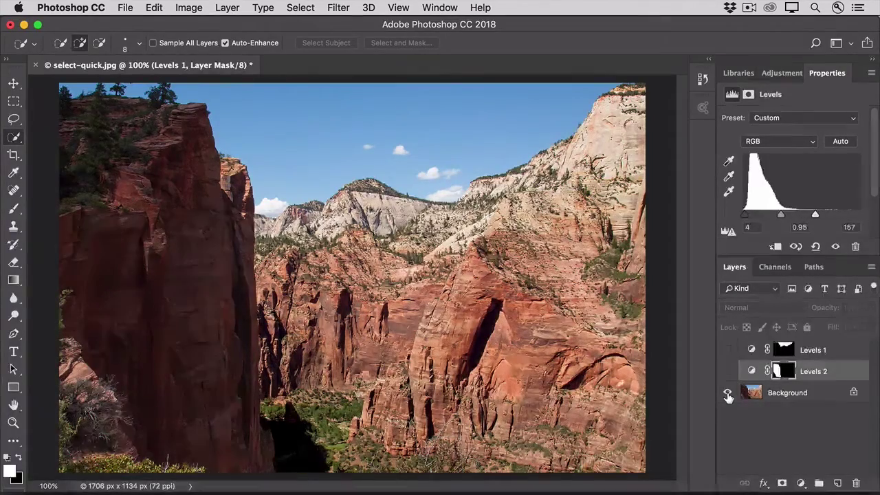
pyautogui.keyDown('alt'); pyautogui.click(727, 394); pyautogui.keyUp('alt')
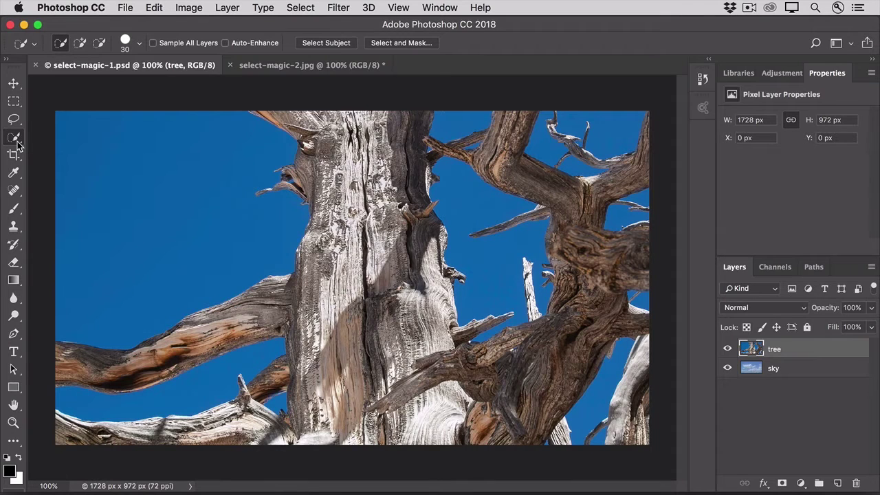
# Try a Magic Wand click on the tree photo's top-left sky, then deselect it.
pyautogui.click(17, 143)
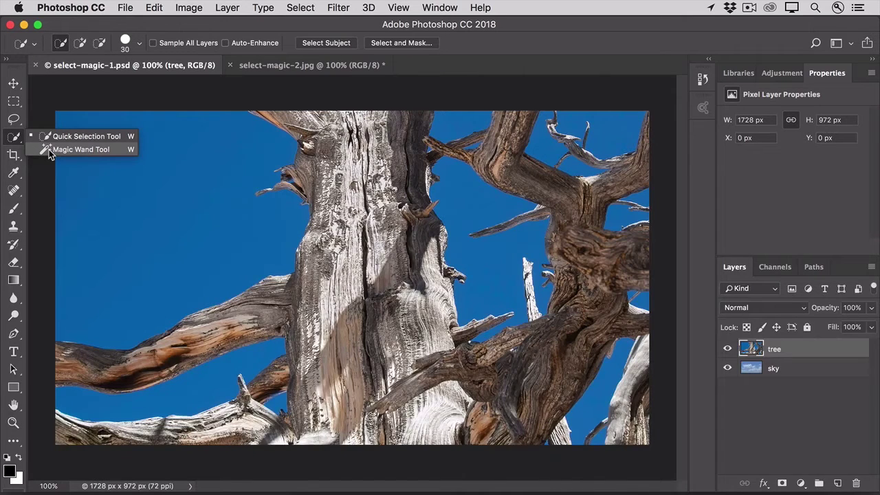
pyautogui.click(49, 149)
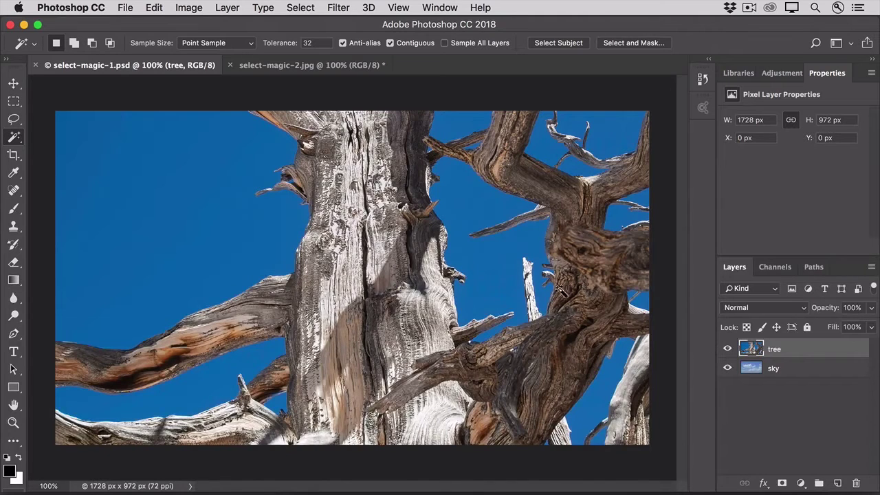
pyautogui.click(206, 199)
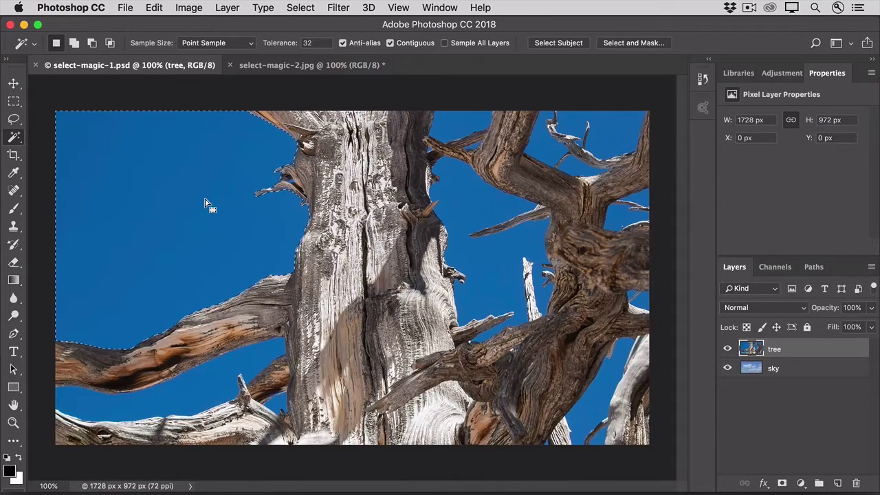
pyautogui.press('super+d')
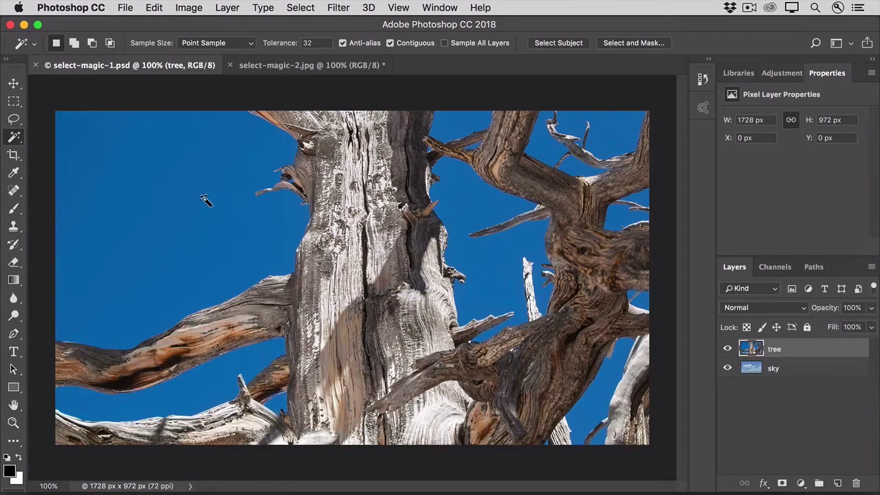
# Turn off Contiguous for the Magic Wand, test a whole-image sky selection, then deselect.
pyautogui.click(390, 43)
pyautogui.click(205, 157)
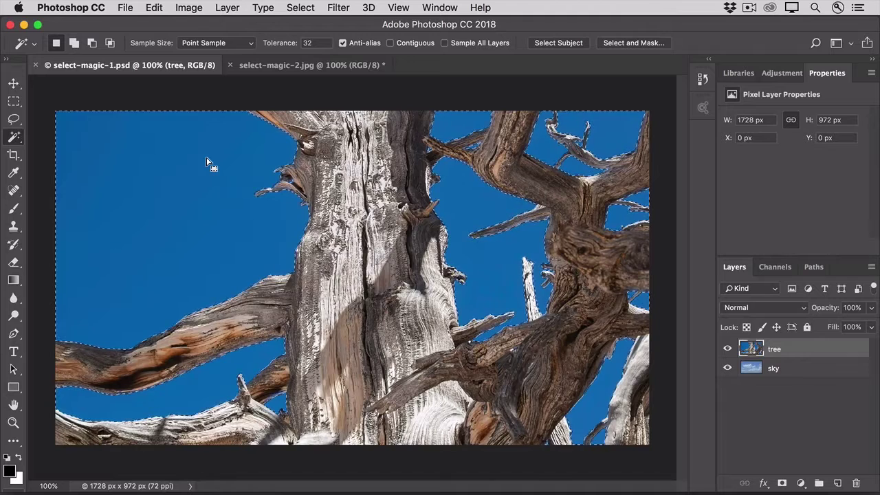
pyautogui.press('super+d')
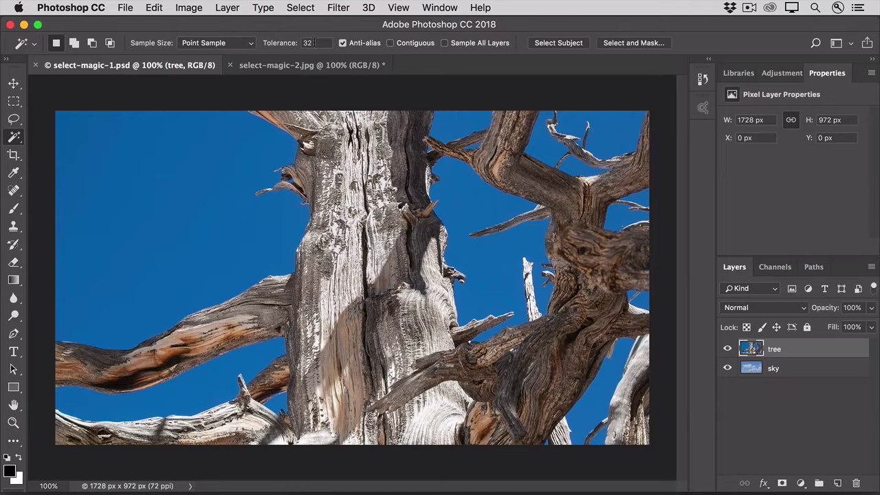
# Delete the tree photo's blue sky at Tolerance 70 to reveal the clouds, then show the BMX photo.
pyautogui.click(302, 43)
pyautogui.write('70')
pyautogui.click(224, 191)
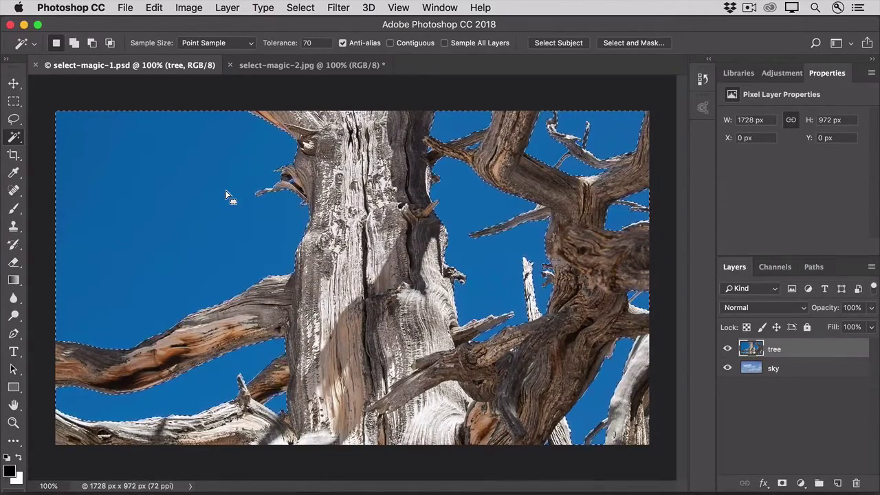
pyautogui.press('Delete')
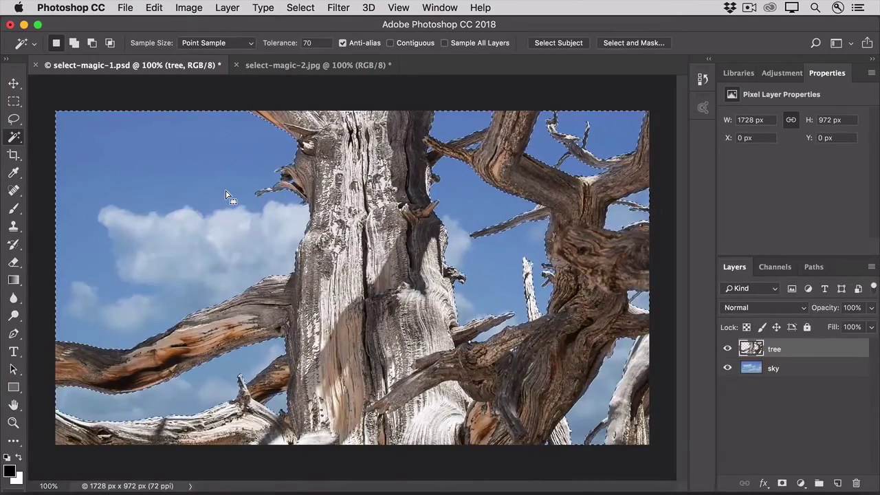
pyautogui.press('super+d')
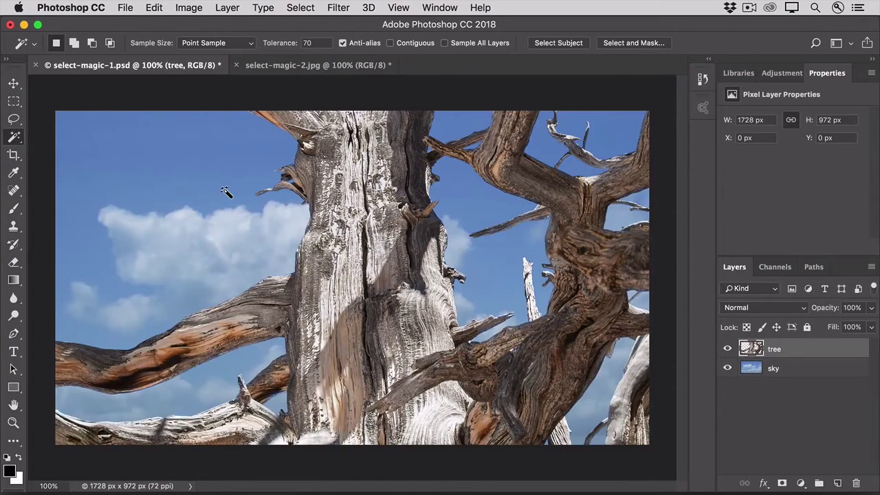
pyautogui.click(261, 70)
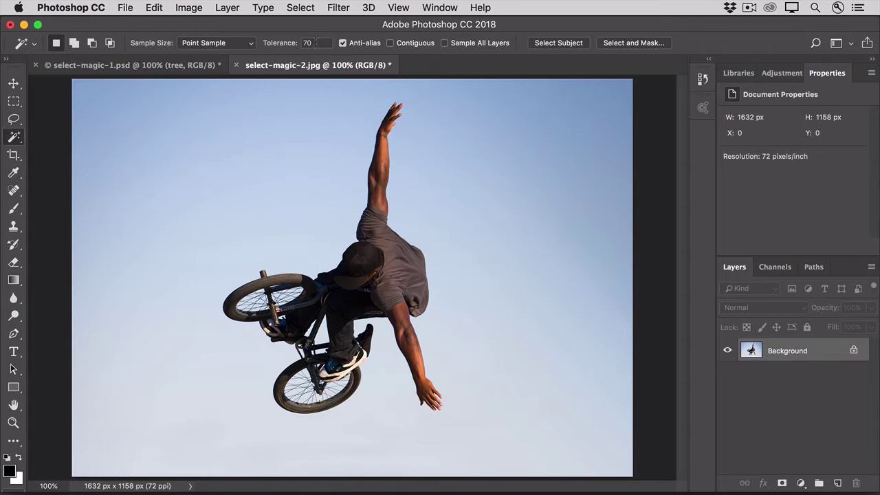
# Magic Wand the sky around the BMX rider at Tolerance 32, Shift-adding the missed sky band.
pyautogui.click(299, 42)
pyautogui.write('32')
pyautogui.click(145, 418)
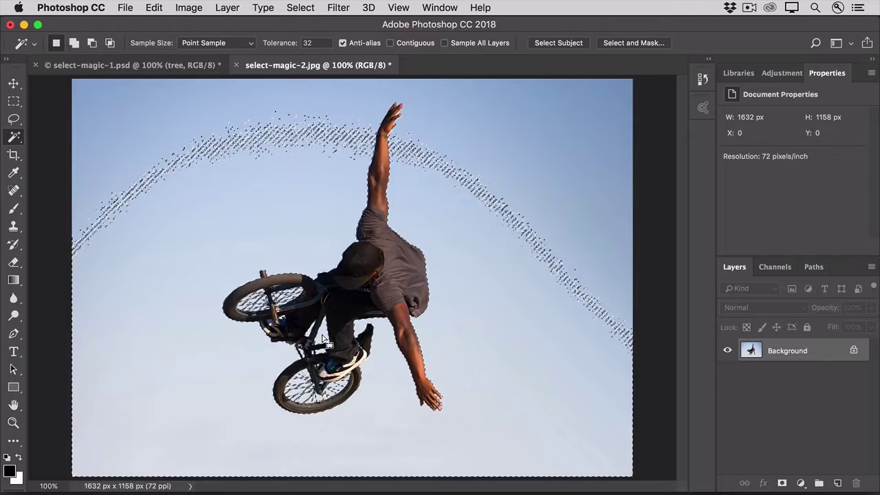
pyautogui.press('shift')
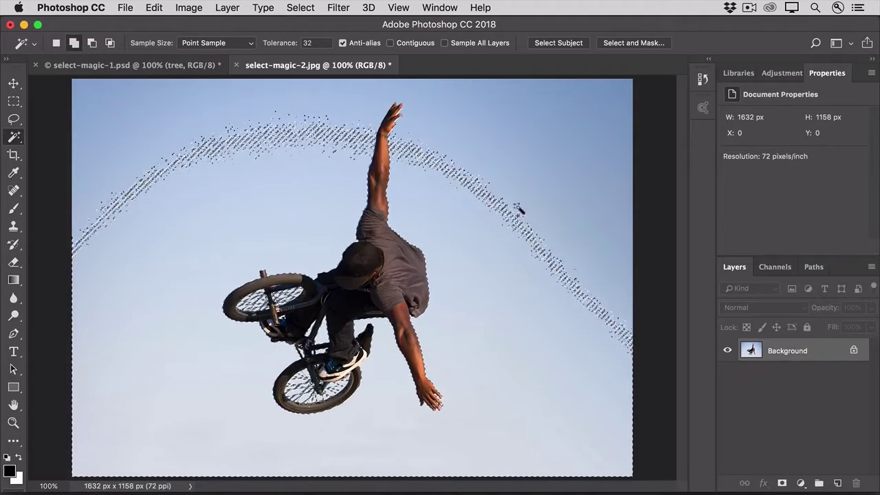
pyautogui.click(581, 145)
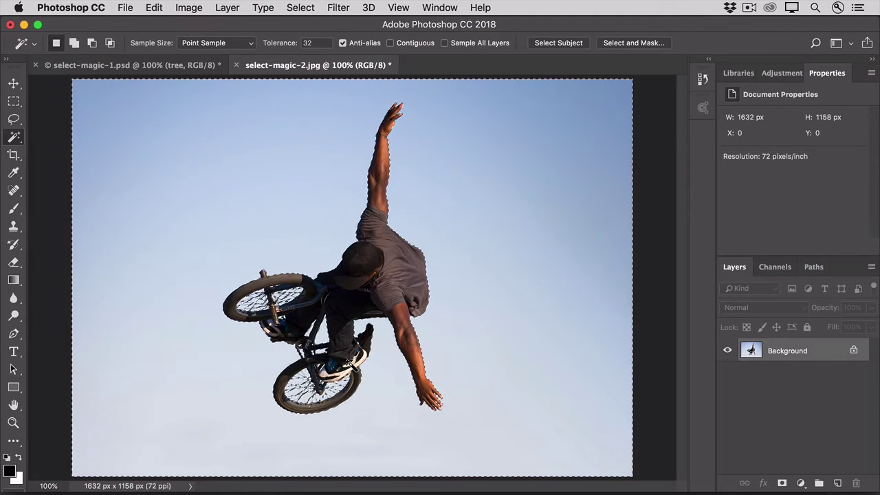
pyautogui.press('alt')
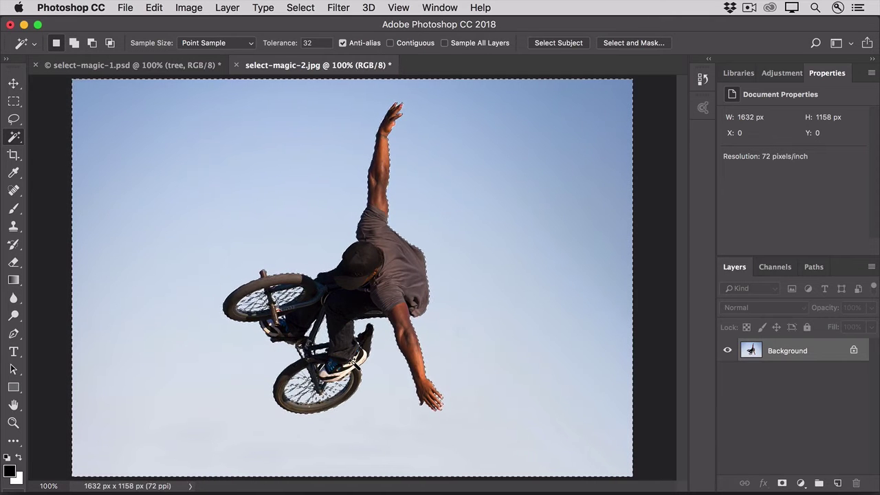
# Add a Hue/Saturation layer masked to the BMX sky with Hue -16, shifting it toward cyan.
pyautogui.click(801, 484)
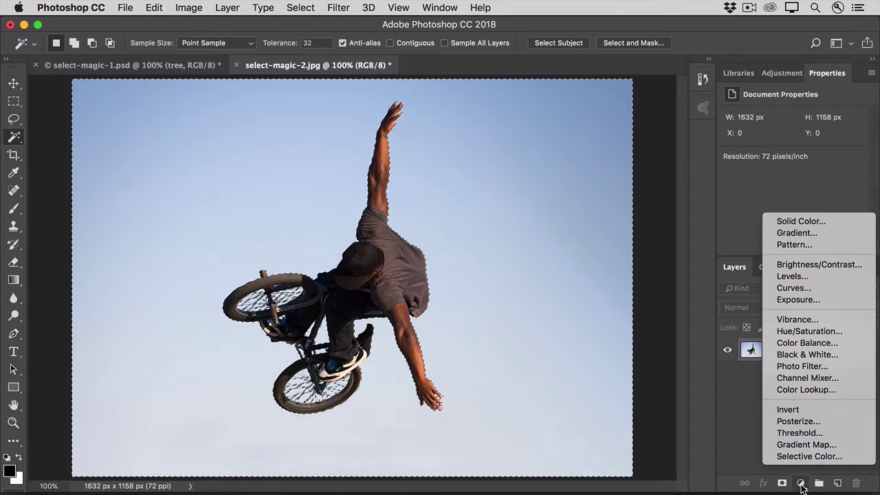
pyautogui.click(777, 331)
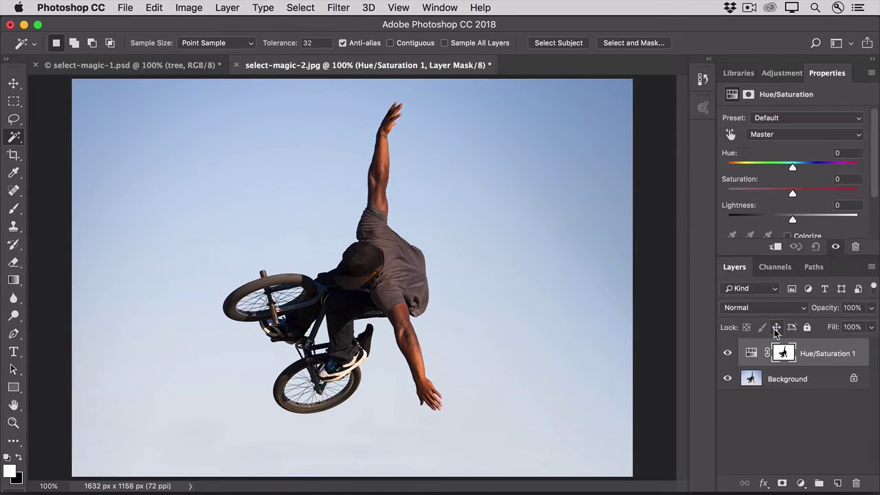
pyautogui.moveTo(792, 167); pyautogui.dragTo(771, 171)
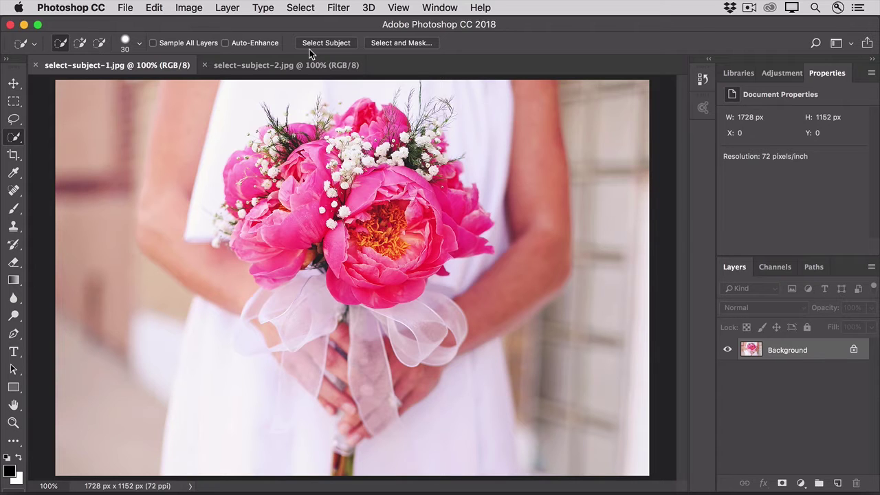
# Use Select > Subject to select the pink peony bouquet.
pyautogui.click(299, 8)
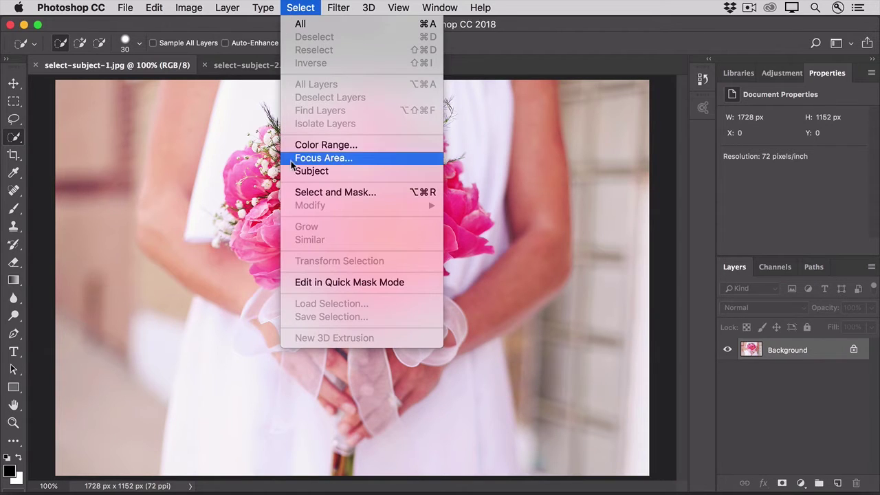
pyautogui.click(336, 172)
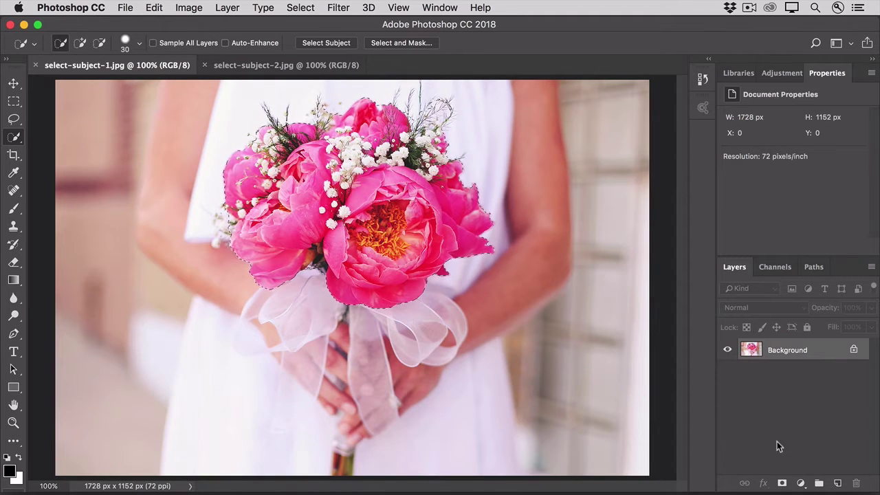
# Recolour the bouquet to coral with a Hue/Saturation layer at Hue +24, then deselect in the woman photo.
pyautogui.click(798, 484)
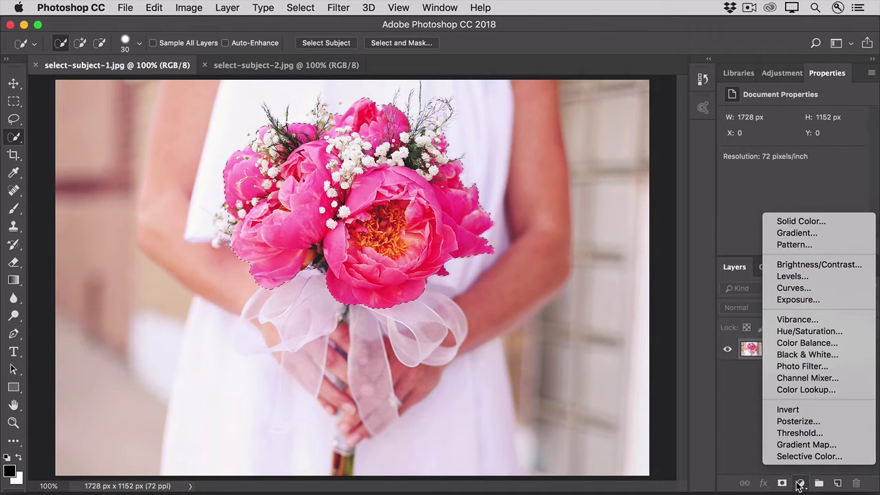
pyautogui.click(780, 332)
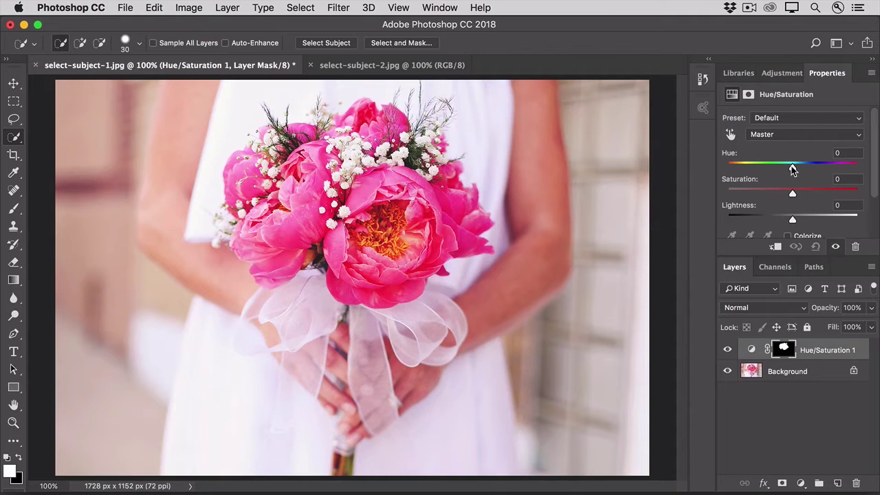
pyautogui.moveTo(793, 171); pyautogui.dragTo(809, 171)
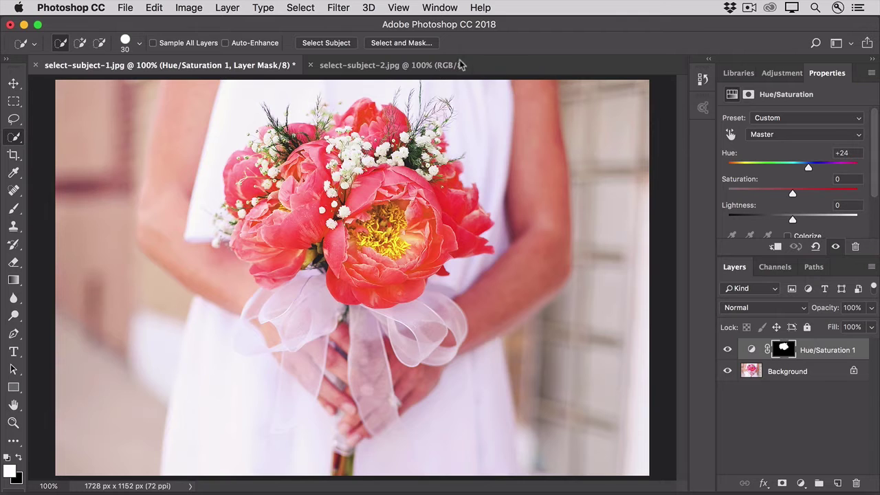
pyautogui.click(369, 65)
pyautogui.hotkey('ctrl', 'd')
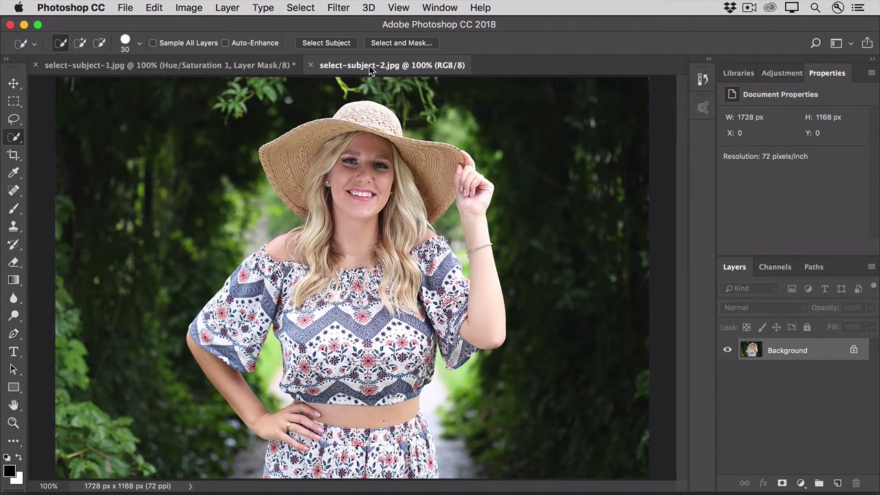
# Select the woman in the straw hat, refining the edge by adding, subtracting and a size-10 brush.
pyautogui.click(326, 43)
pyautogui.click(80, 44)
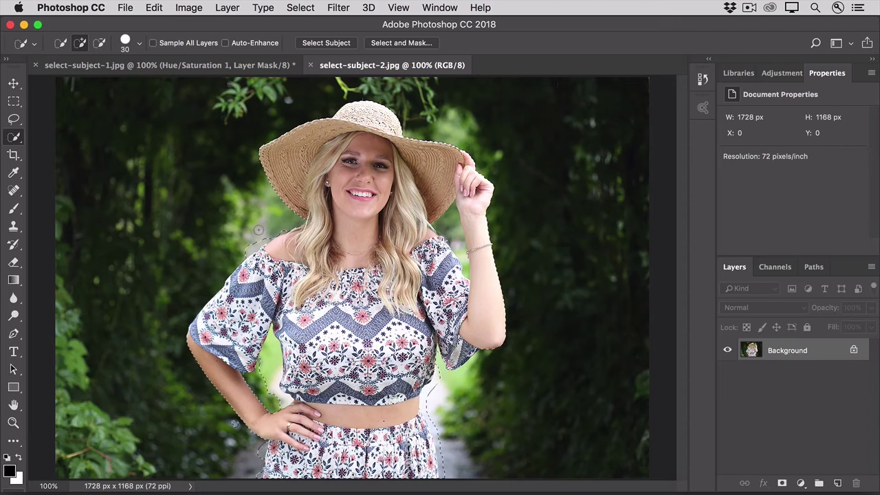
pyautogui.press('alt')
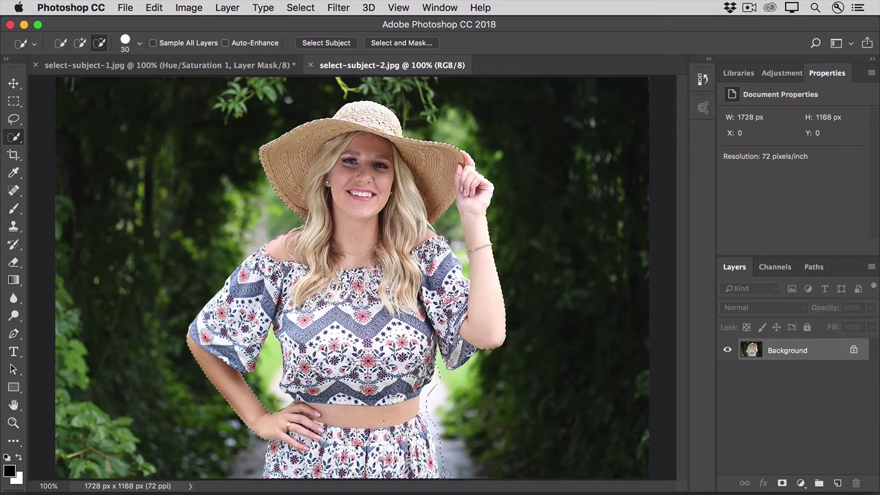
pyautogui.press('alt')
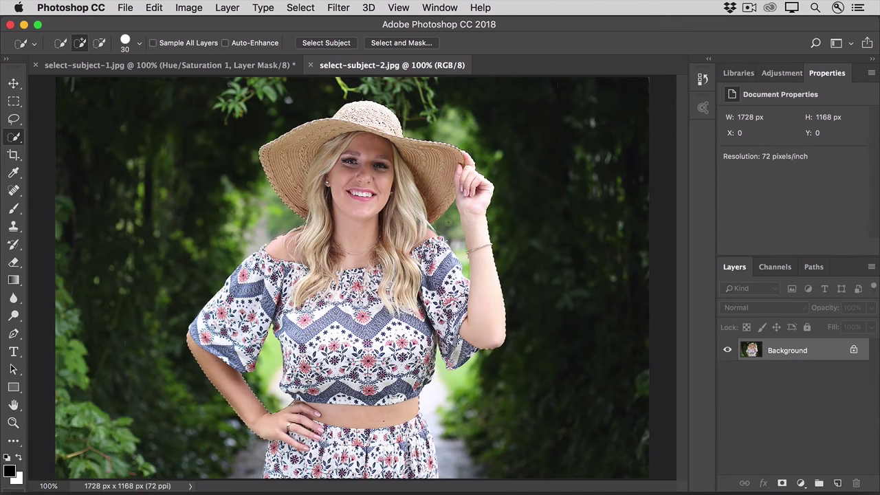
pyautogui.press('[')
pyautogui.press('[')
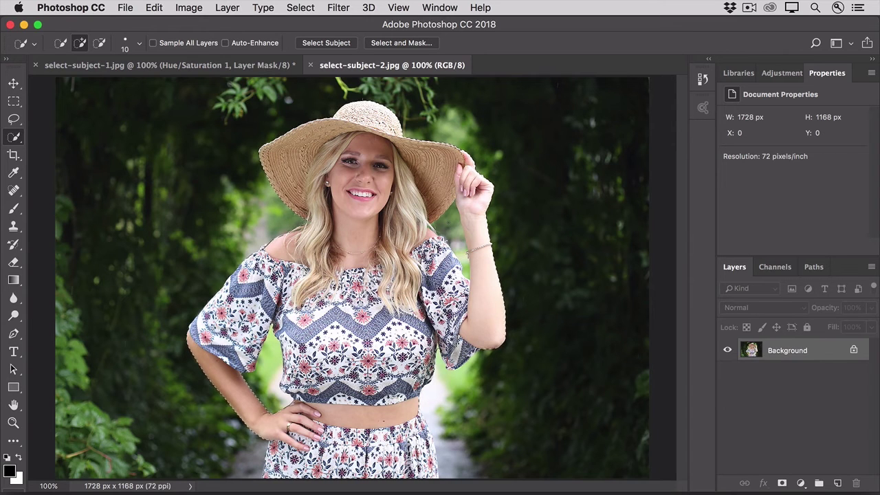
pyautogui.press('alt')
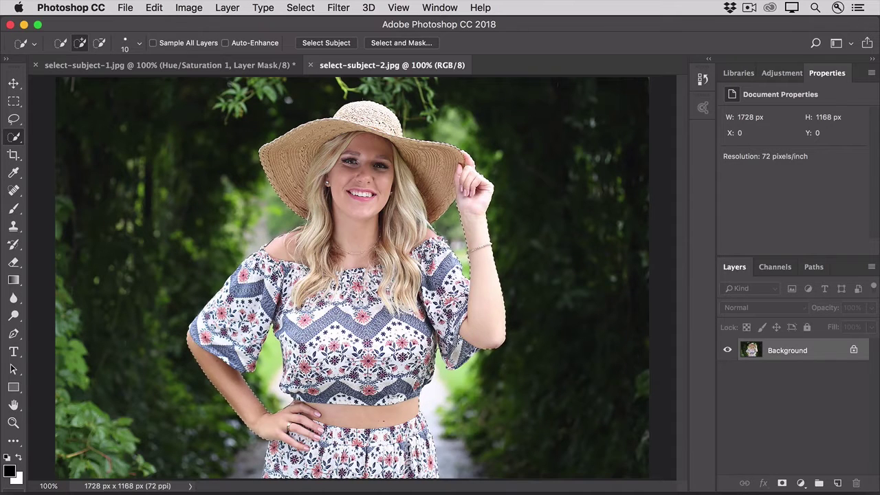
# Add a masked Brightness/Contrast layer set to Brightness -5 and Contrast -18.
pyautogui.click(799, 483)
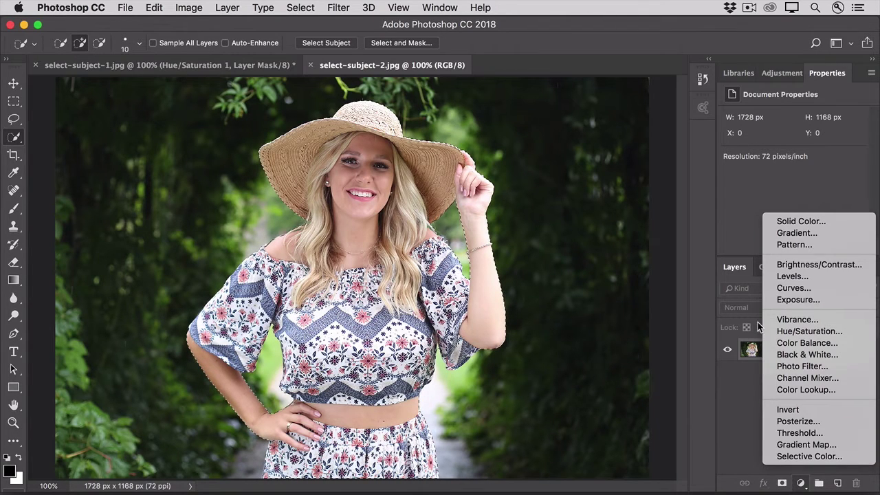
pyautogui.click(771, 265)
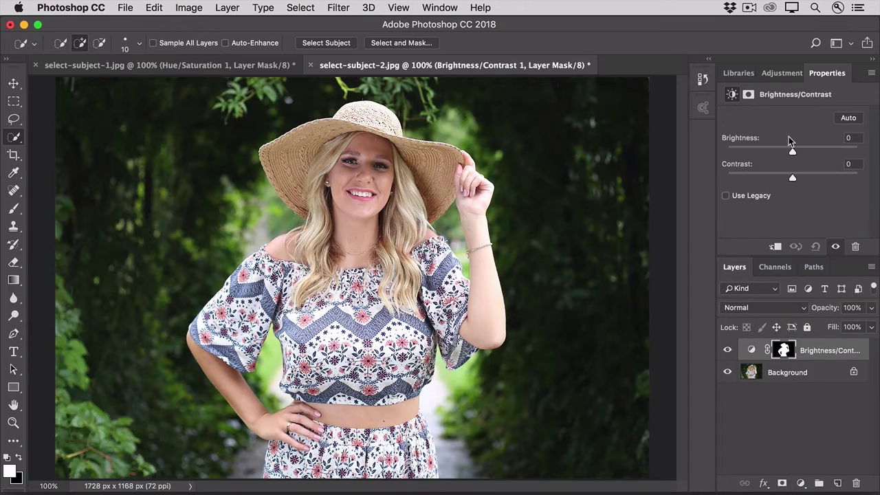
pyautogui.moveTo(791, 152); pyautogui.dragTo(770, 176)
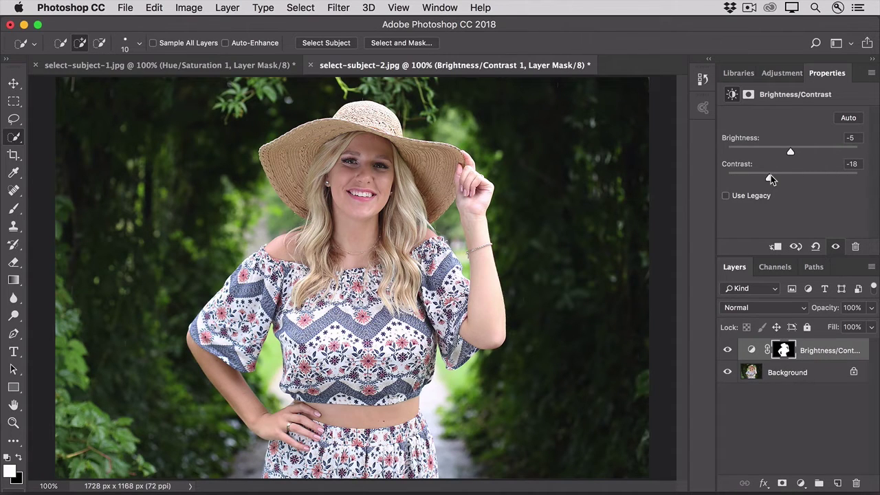
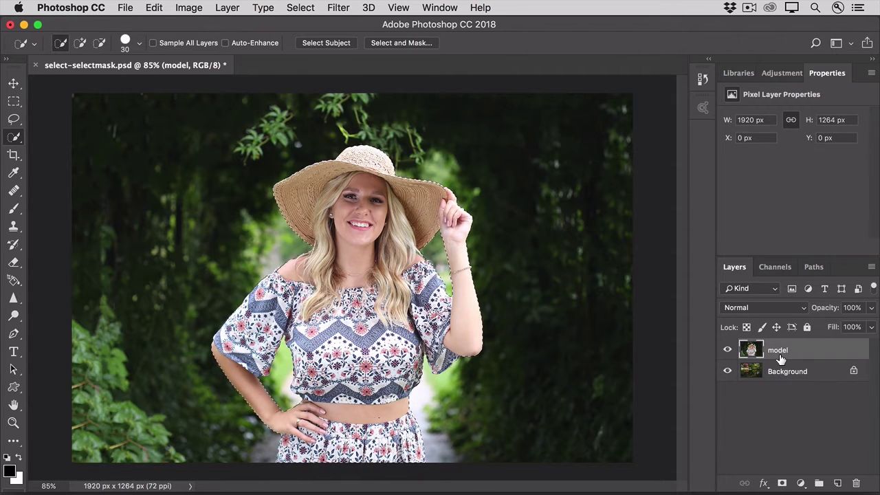
# Toggle the model layer off and on, then load the 'model' channel as a new selection.
pyautogui.click(727, 351)
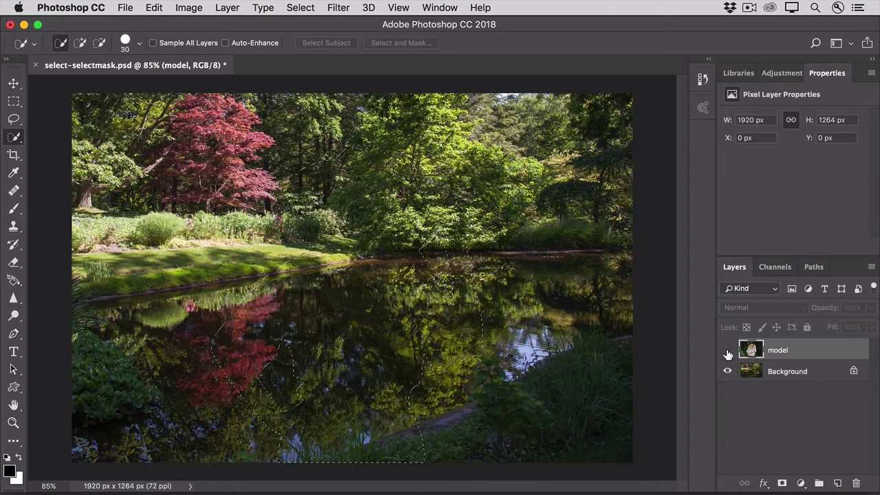
pyautogui.click(727, 351)
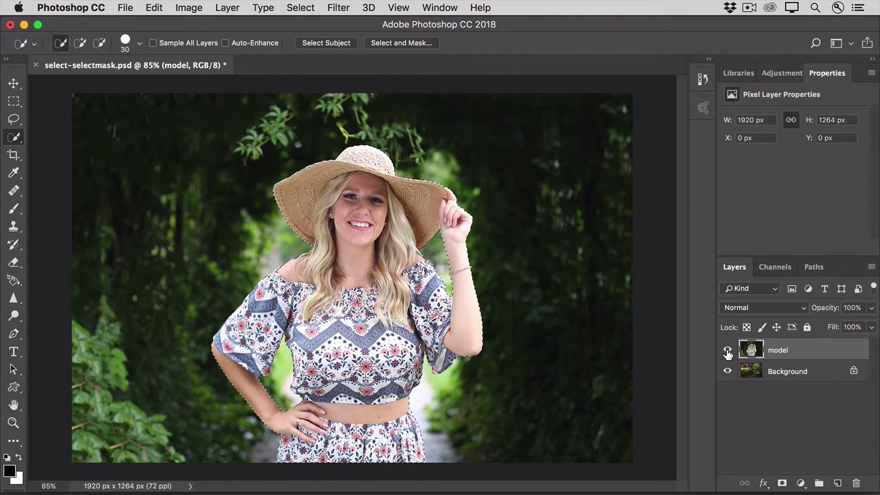
pyautogui.click(301, 7)
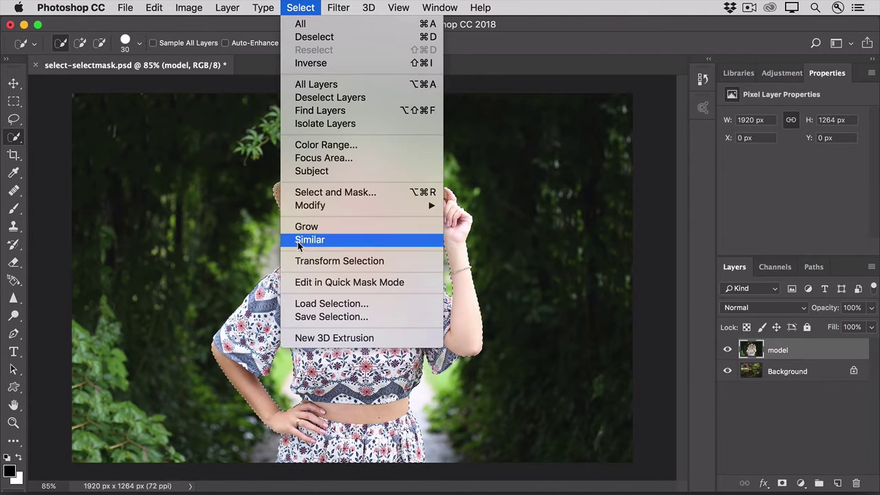
pyautogui.click(291, 304)
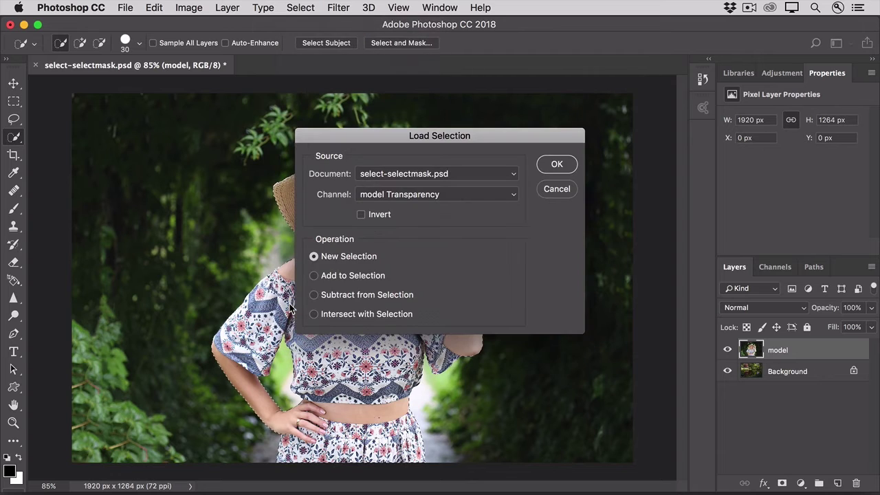
pyautogui.click(482, 194)
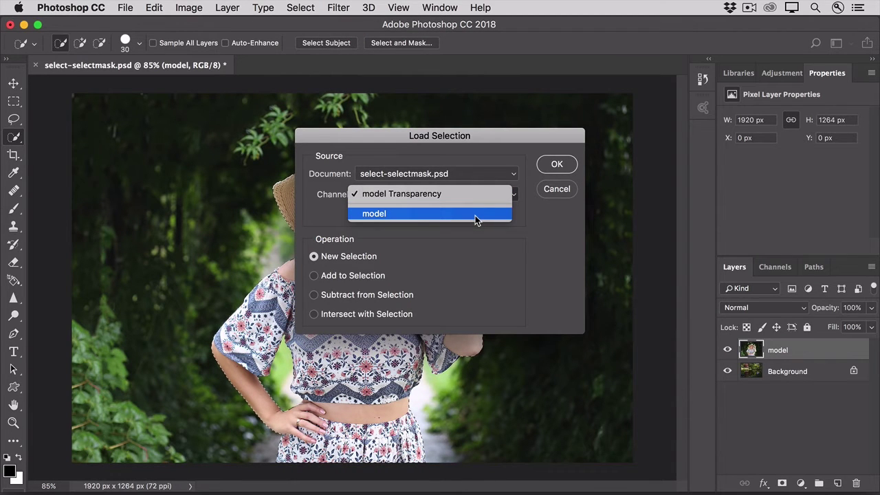
pyautogui.click(474, 215)
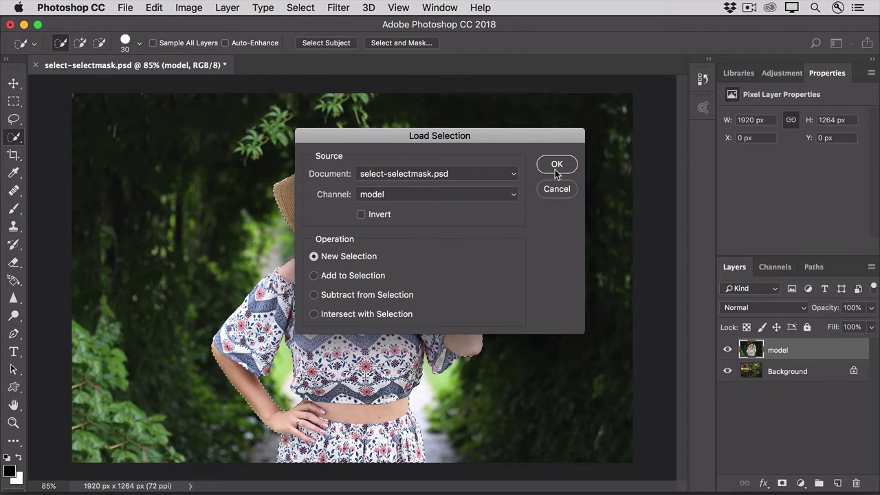
pyautogui.click(552, 189)
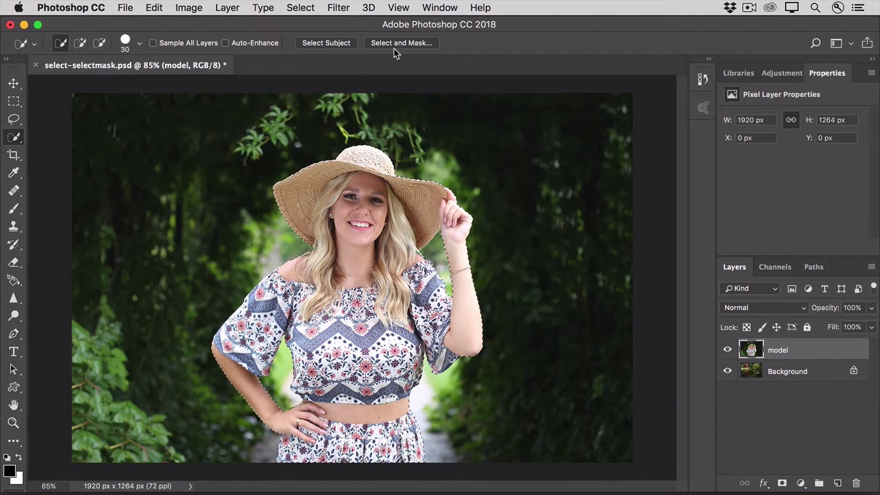
# Open the Select and Mask workspace on the loaded model selection.
pyautogui.click(301, 9)
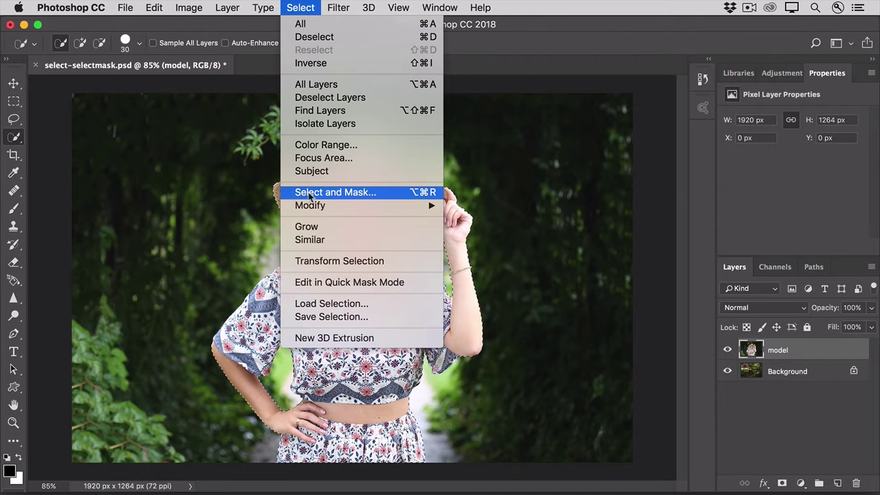
pyautogui.click(484, 59)
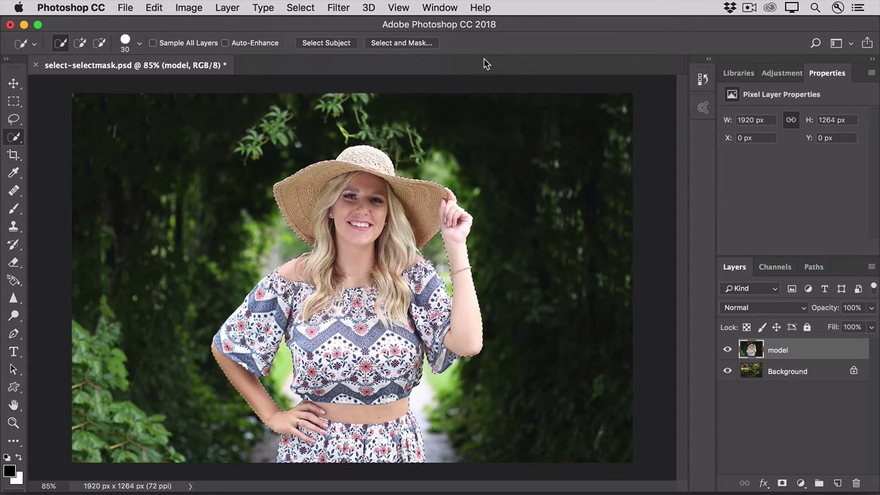
pyautogui.click(395, 43)
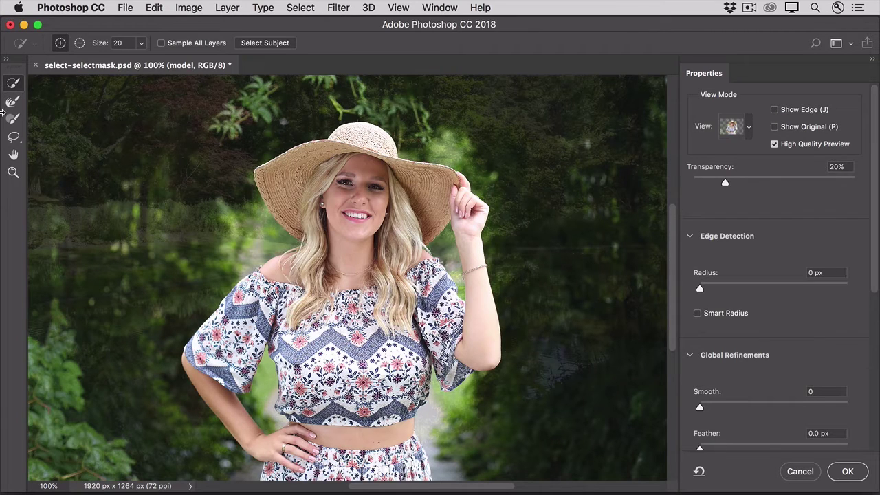
# Zoom in on the lower shirt and switch the preview to Overlay view mode.
pyautogui.click(13, 173)
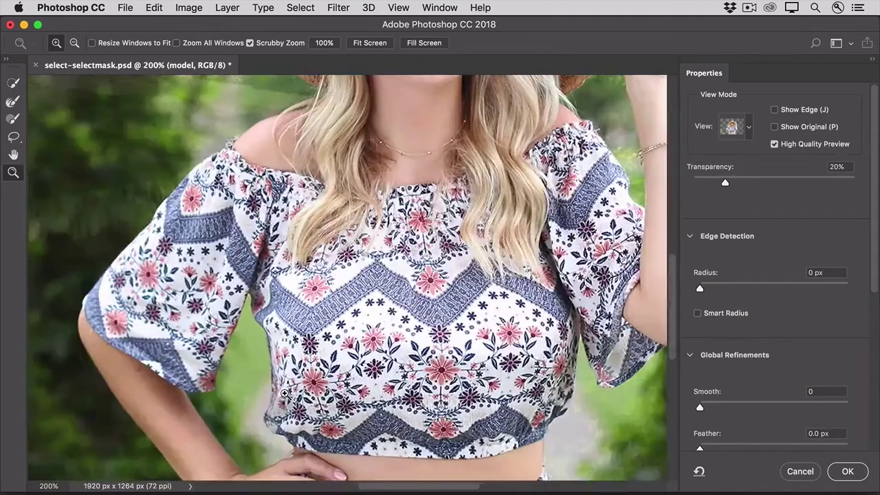
pyautogui.click(284, 392)
pyautogui.click(749, 129)
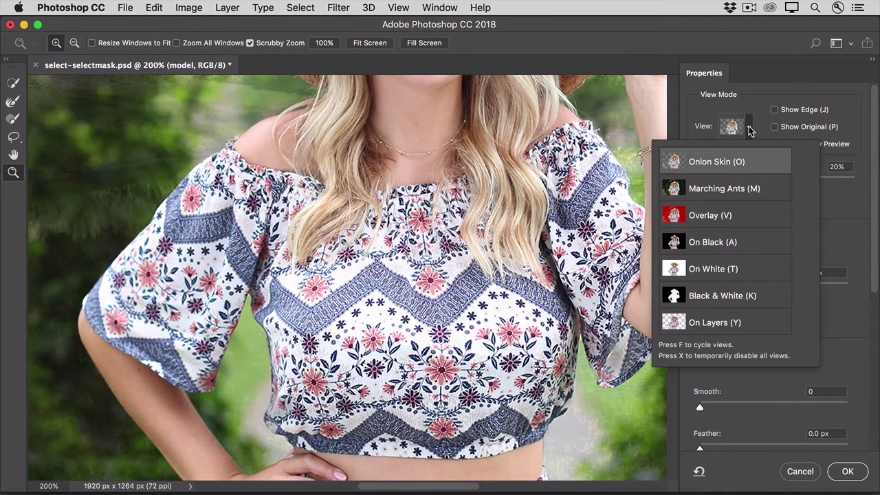
pyautogui.click(745, 221)
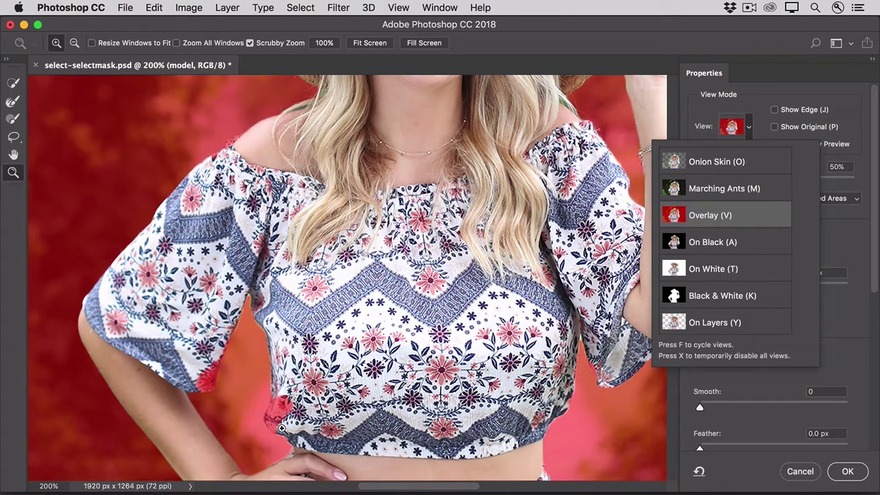
# Add the red-masked patches at the shirt edge, sleeve and shoulder using Quick Selection with a smaller brush.
pyautogui.click(13, 197)
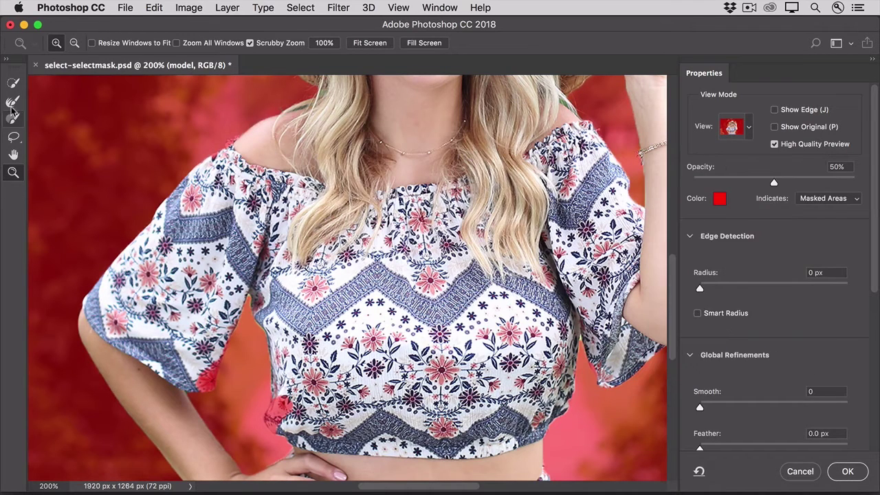
pyautogui.click(14, 83)
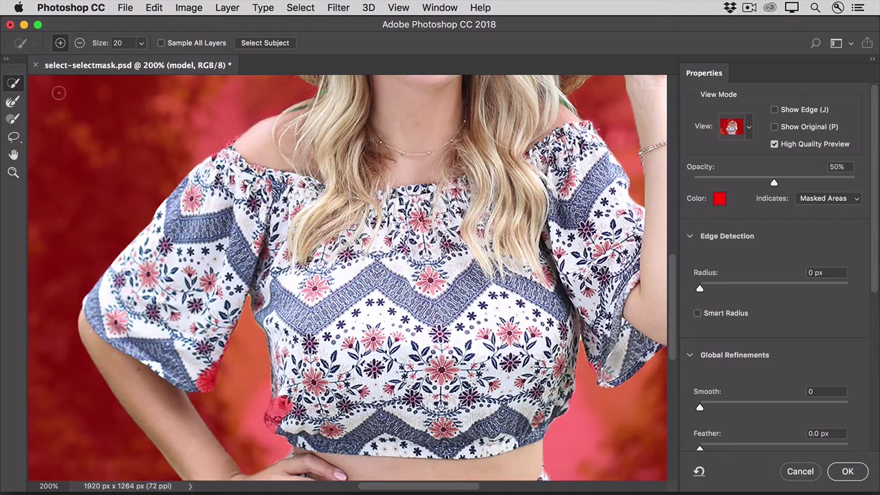
pyautogui.moveTo(285, 393); pyautogui.dragTo(274, 423)
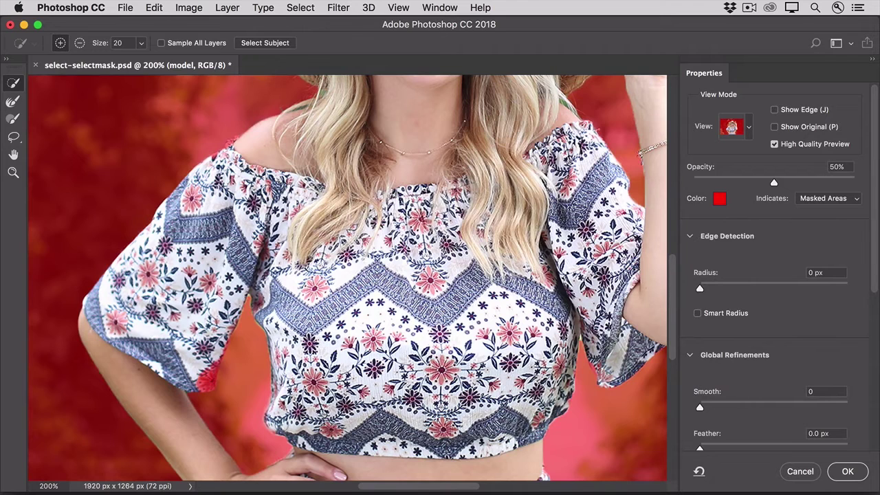
pyautogui.moveTo(213, 368); pyautogui.dragTo(217, 355)
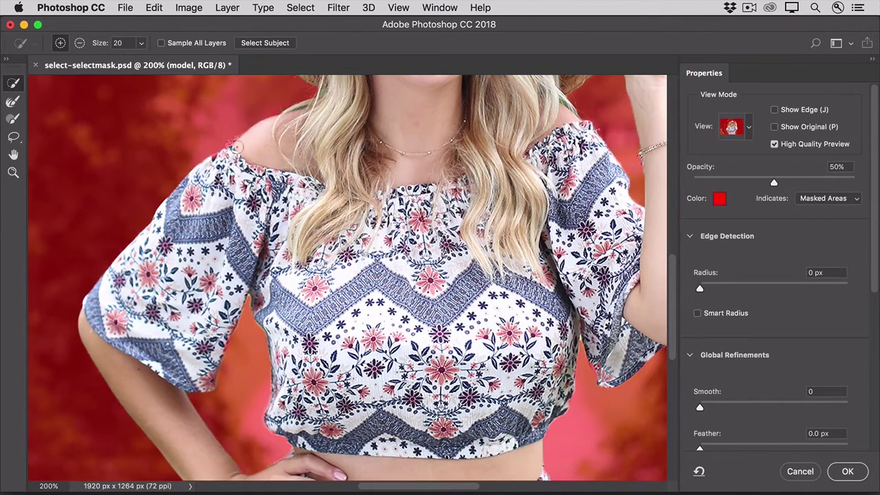
pyautogui.moveTo(233, 144); pyautogui.dragTo(233, 148)
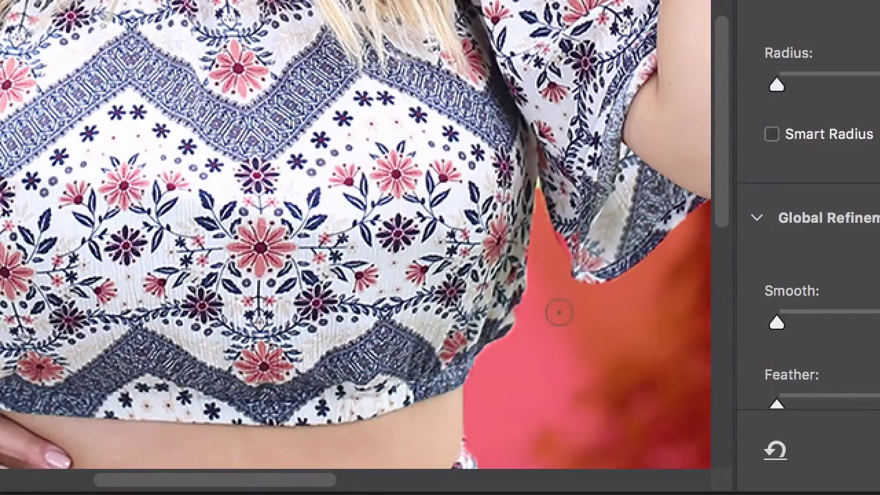
pyautogui.press('[')
pyautogui.press('[')
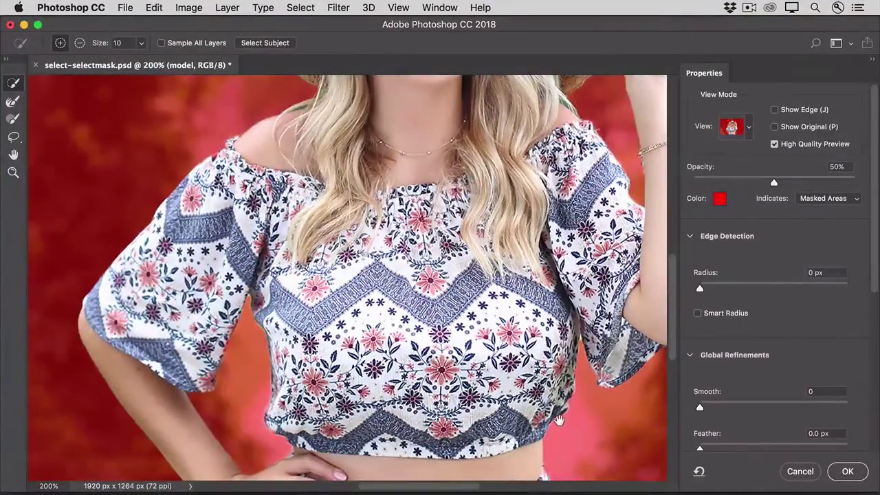
pyautogui.moveTo(560, 419); pyautogui.dragTo(555, 382)
pyautogui.scroll(-5, 555, 381)
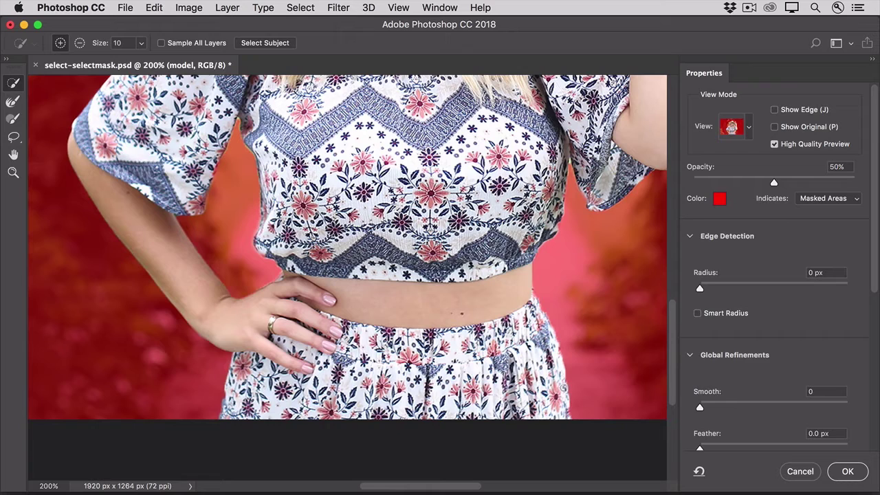
pyautogui.click(14, 119)
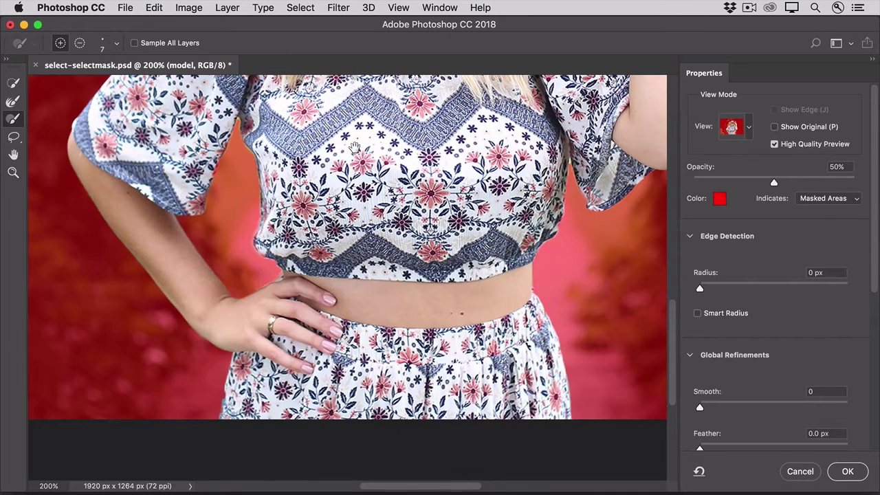
pyautogui.moveTo(355, 149); pyautogui.dragTo(362, 323)
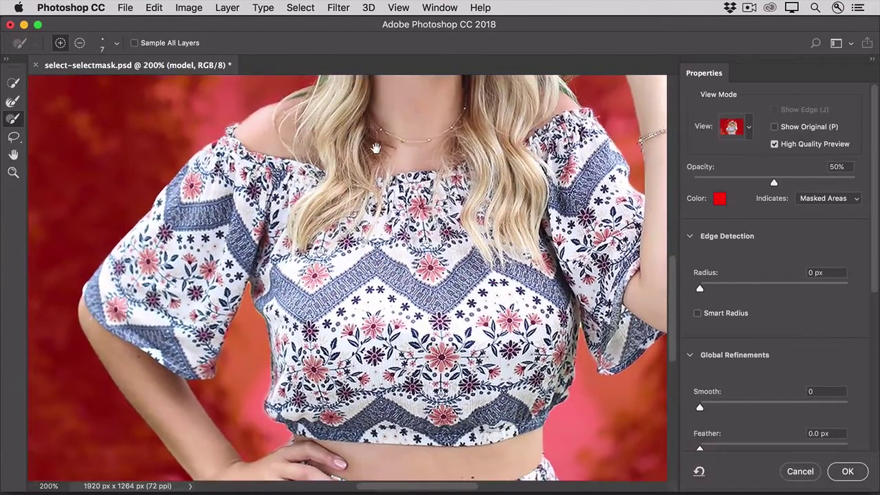
pyautogui.moveTo(347, 137); pyautogui.dragTo(337, 267)
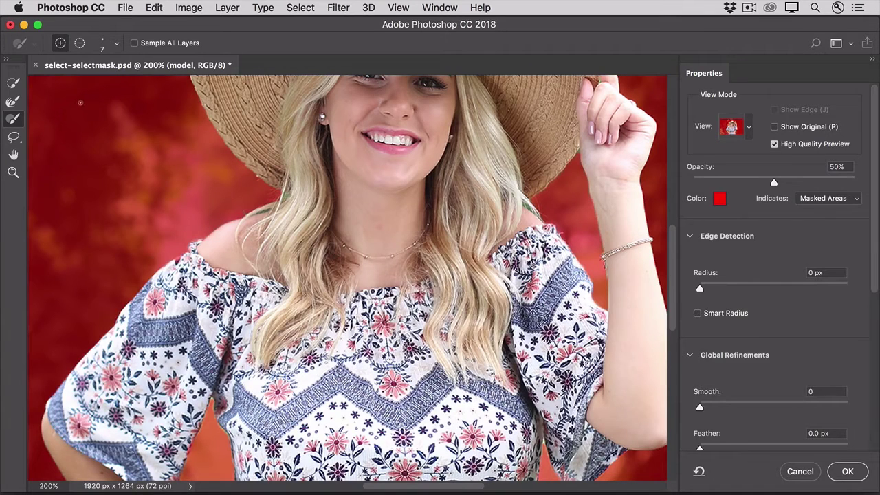
pyautogui.click(12, 103)
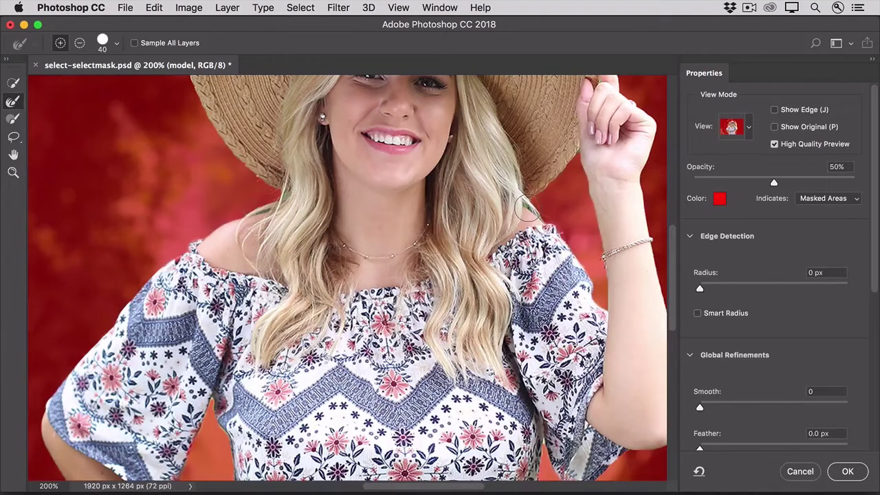
pyautogui.press('[')
pyautogui.press('[')
pyautogui.press('[')
pyautogui.press('[')
pyautogui.press('[')
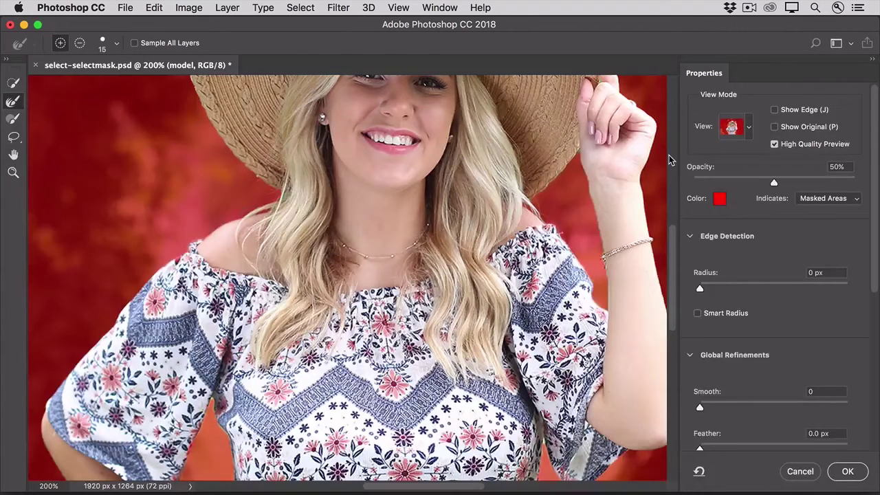
pyautogui.click(749, 129)
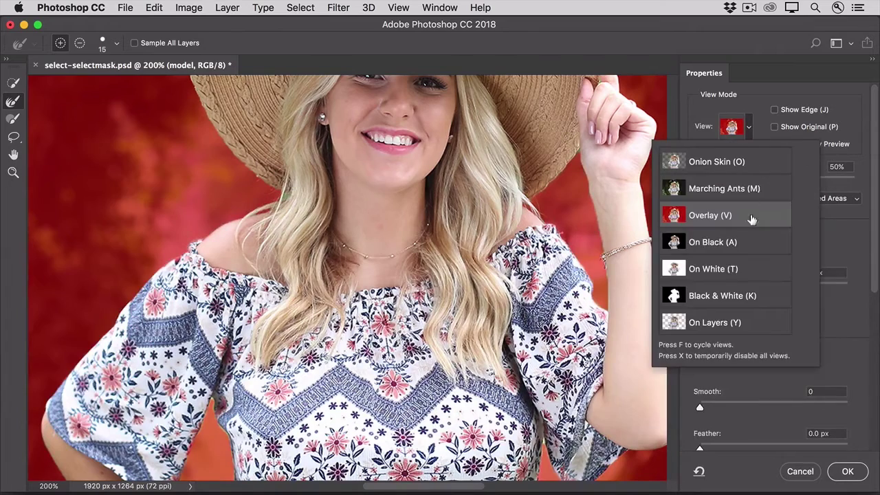
# Preview the cutout On Layers over the pond and fit the whole image on screen.
pyautogui.click(718, 326)
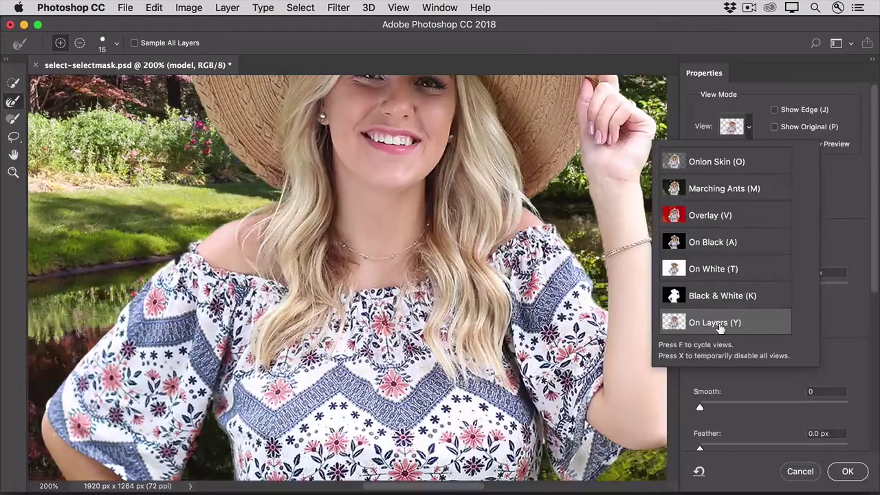
pyautogui.doubleClick(14, 157)
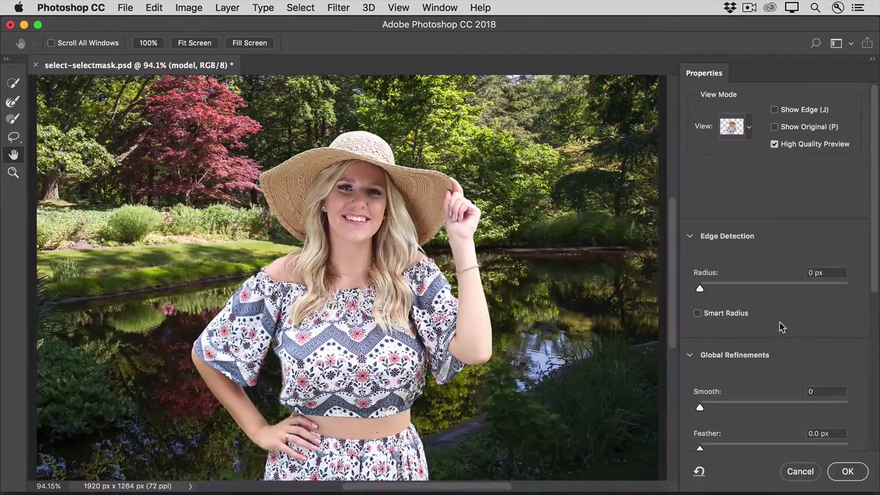
pyautogui.moveTo(873, 269); pyautogui.dragTo(876, 411)
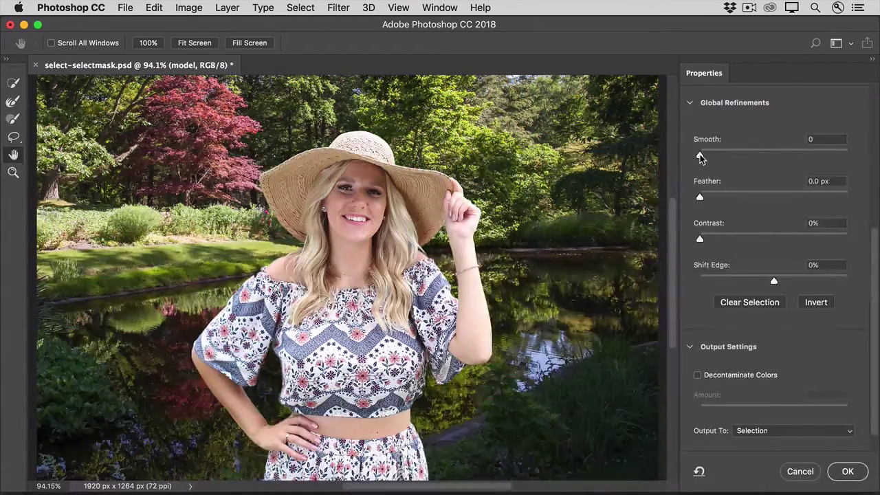
# Set the Global Refinements Smooth to 9 and Contrast to 26%.
pyautogui.moveTo(700, 156); pyautogui.dragTo(714, 159)
pyautogui.moveTo(700, 239); pyautogui.dragTo(738, 239)
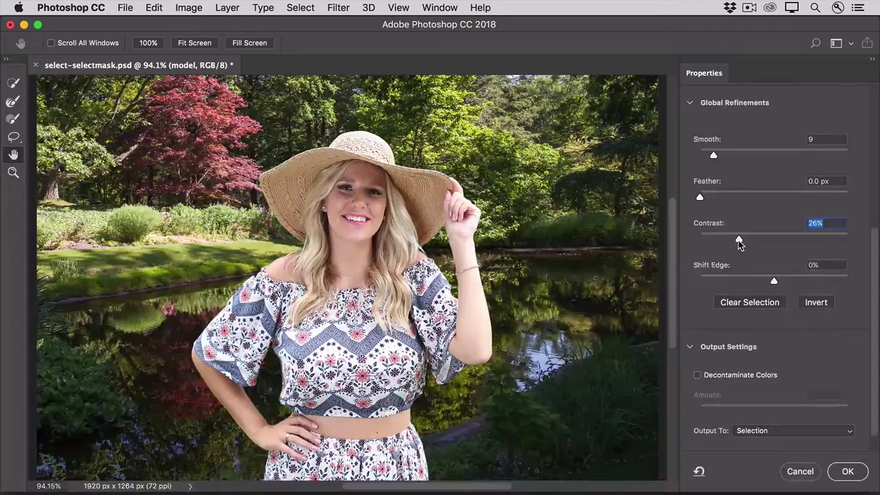
# Output the refined model cut-out as a New Layer with Layer Mask.
pyautogui.click(809, 433)
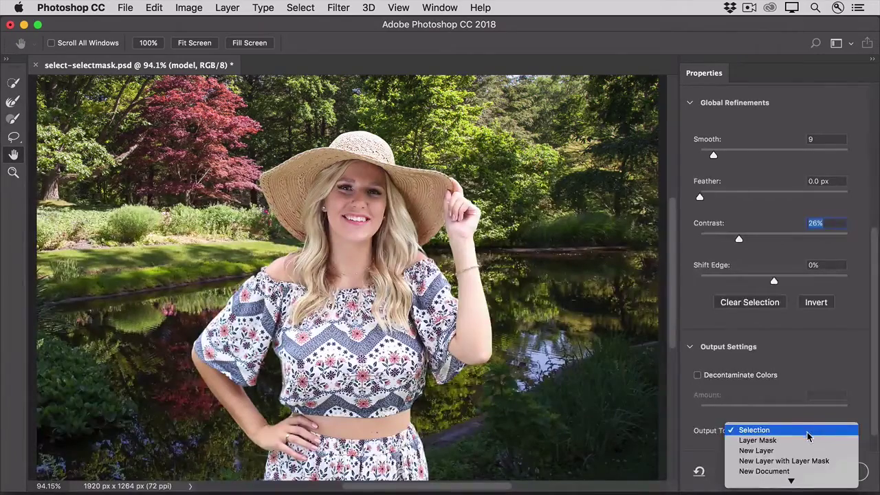
pyautogui.click(813, 467)
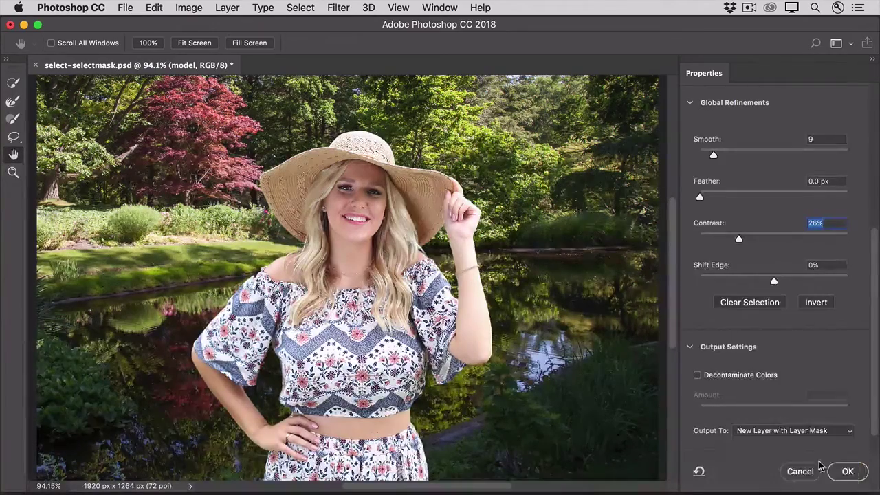
pyautogui.click(847, 471)
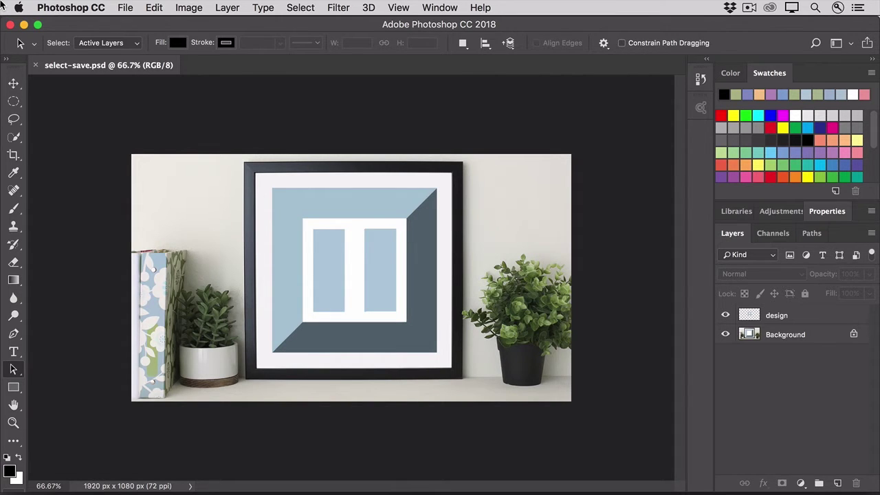
# Check the design and Background layers by toggling them, then load the design layer's pixels as a selection.
pyautogui.click(725, 315)
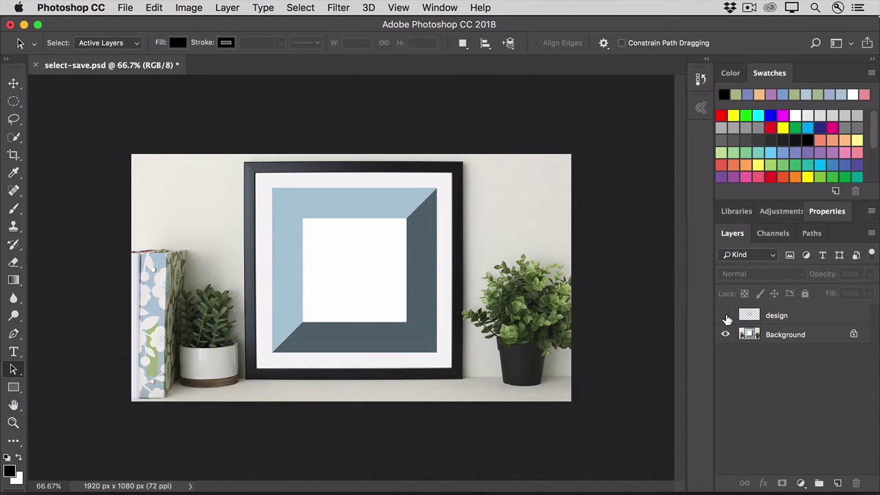
pyautogui.click(725, 316)
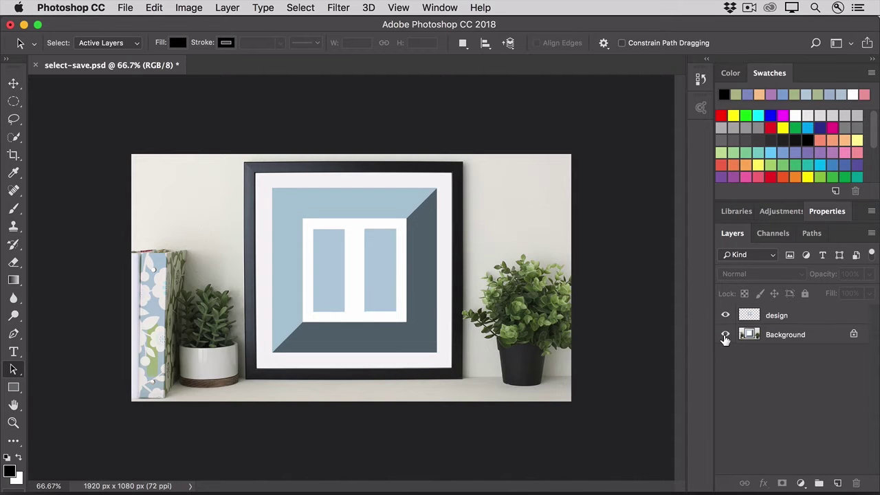
pyautogui.click(725, 335)
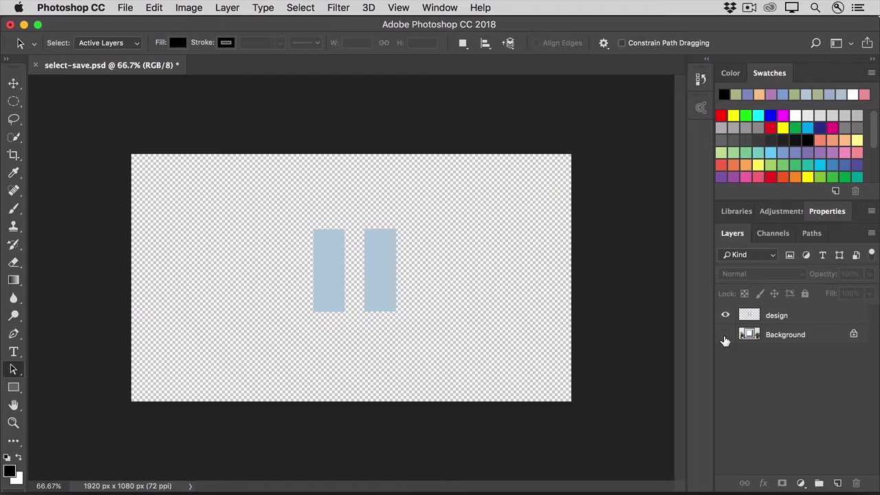
pyautogui.click(725, 337)
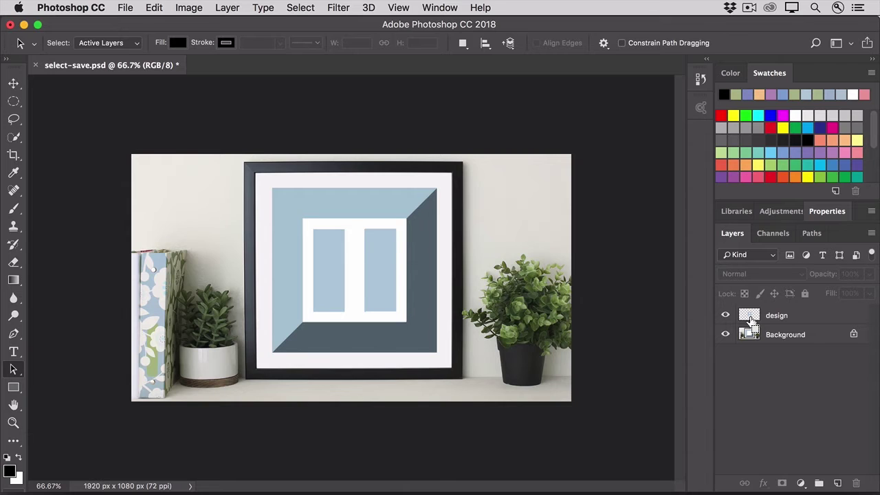
pyautogui.keyDown('super'); pyautogui.click(750, 318); pyautogui.keyUp('super')
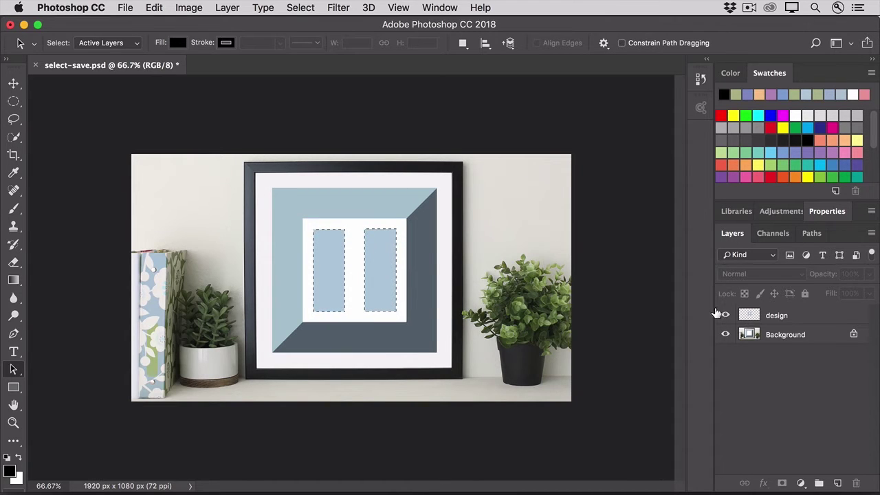
# Intersect the selection with a 355 px circle centred over both rectangles, then target the design layer.
pyautogui.click(13, 102)
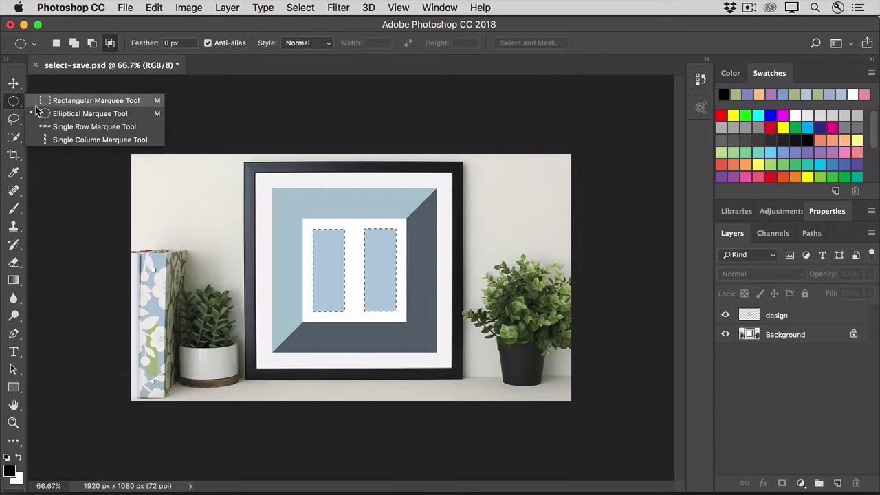
pyautogui.click(87, 114)
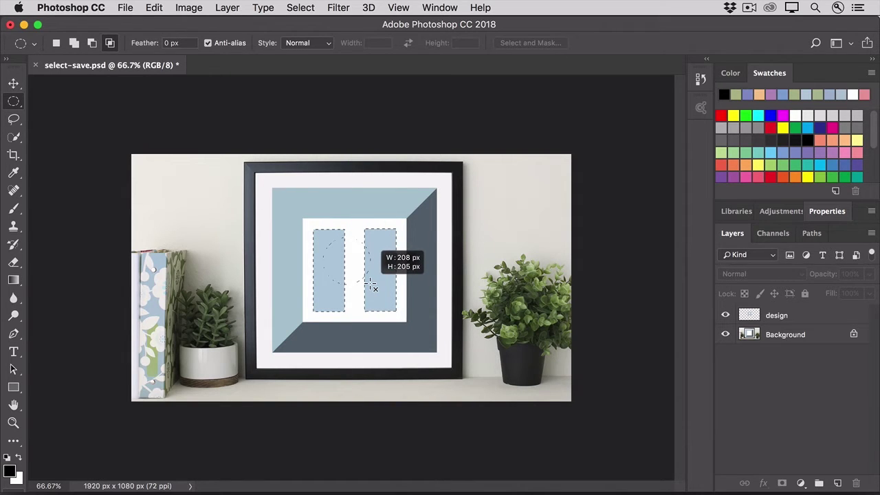
pyautogui.moveTo(371, 284); pyautogui.dragTo(398, 317)
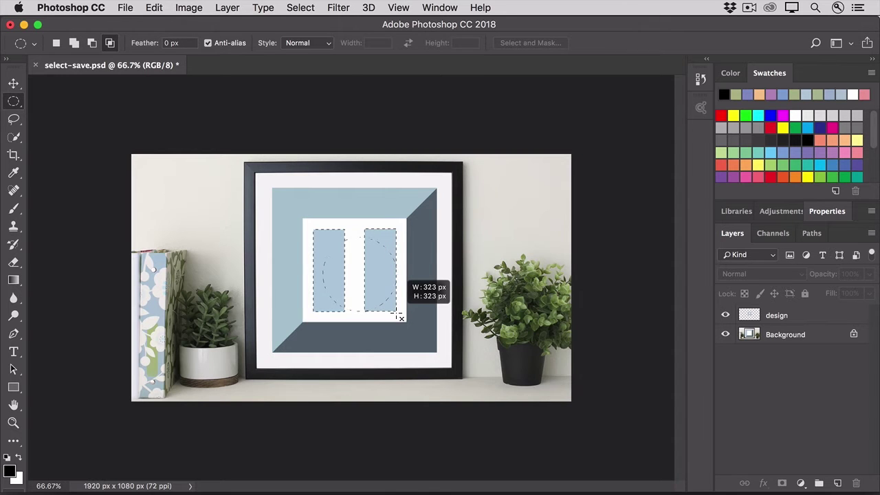
pyautogui.press('space')
pyautogui.moveTo(398, 316)
pyautogui.mouseDown()
pyautogui.moveTo(389, 306)
pyautogui.moveTo(397, 319)
pyautogui.mouseUp()
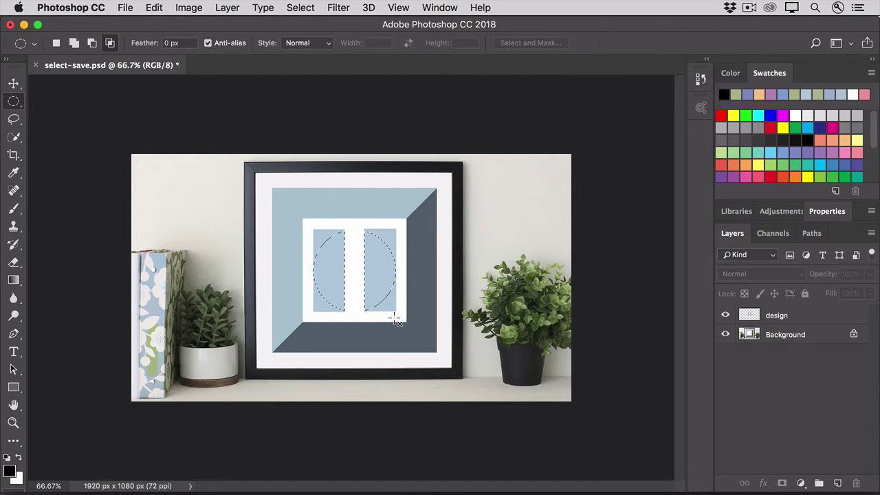
pyautogui.click(808, 317)
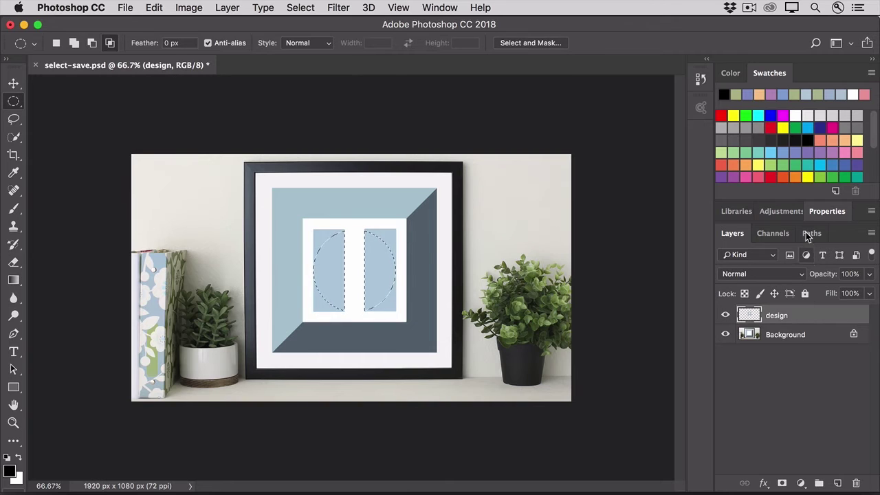
# Fill both half-circle selections with the periwinkle swatch colour.
pyautogui.click(797, 149)
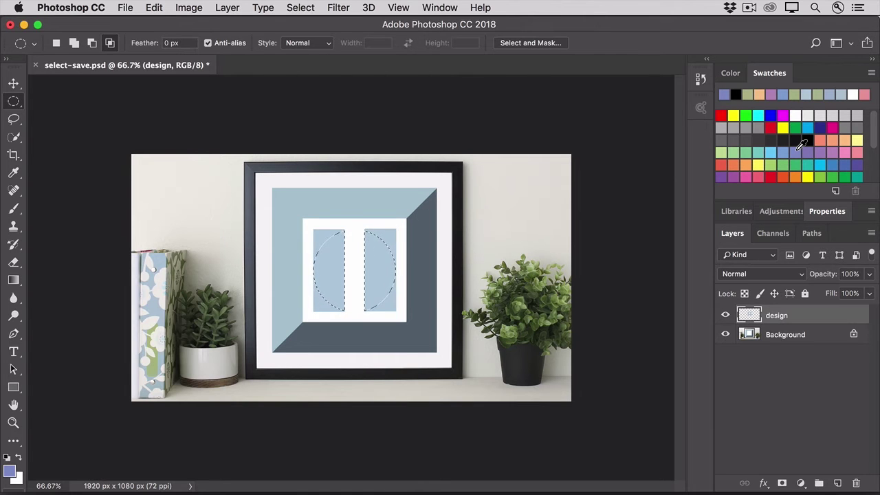
pyautogui.hotkey('alt', 'BackSpace')
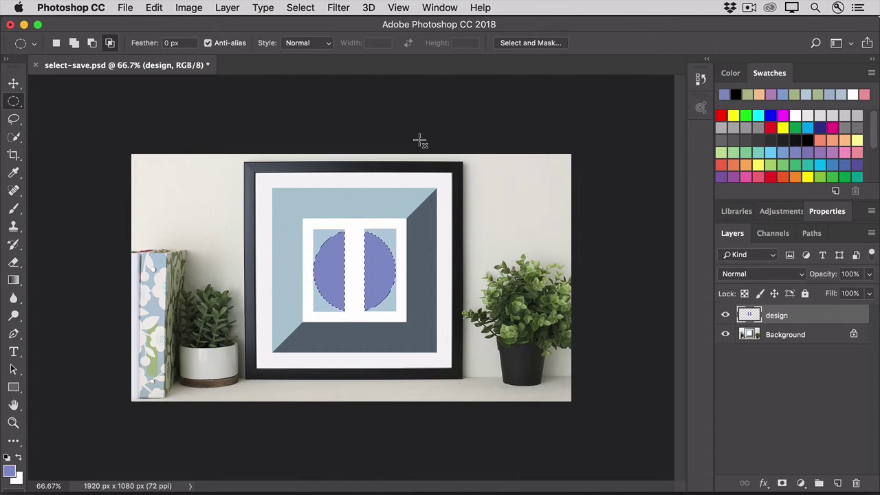
pyautogui.click(311, 10)
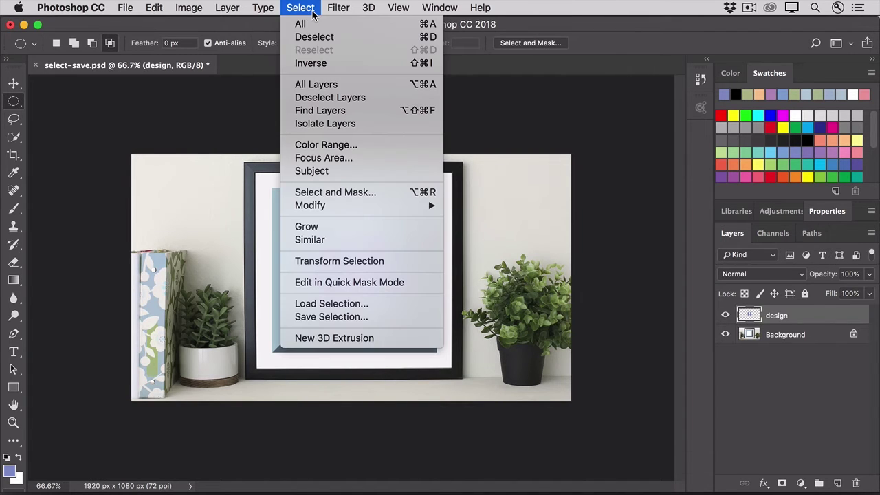
# Save the current half-circle selection as a new channel named 'my circle'.
pyautogui.click(385, 317)
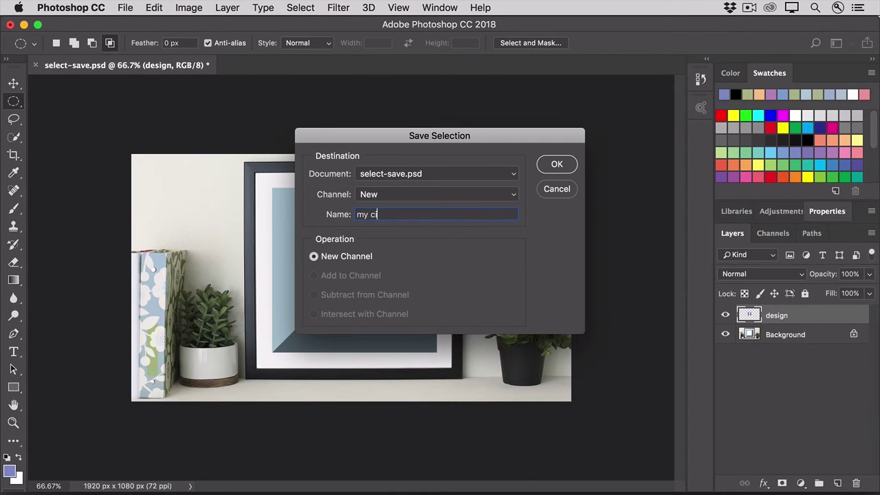
pyautogui.write('my circle')
pyautogui.click(557, 164)
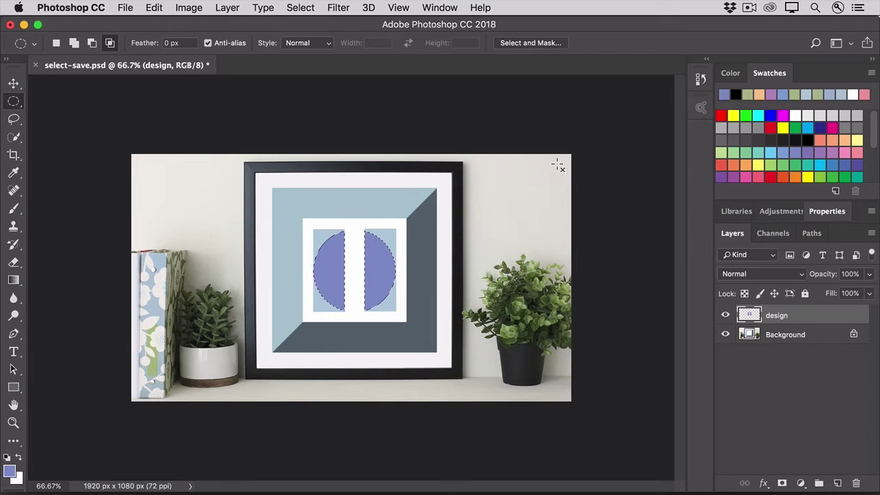
# Deselect, then load the 'my circle' channel to reselect both periwinkle half-circles.
pyautogui.press('super+d')
pyautogui.click(302, 8)
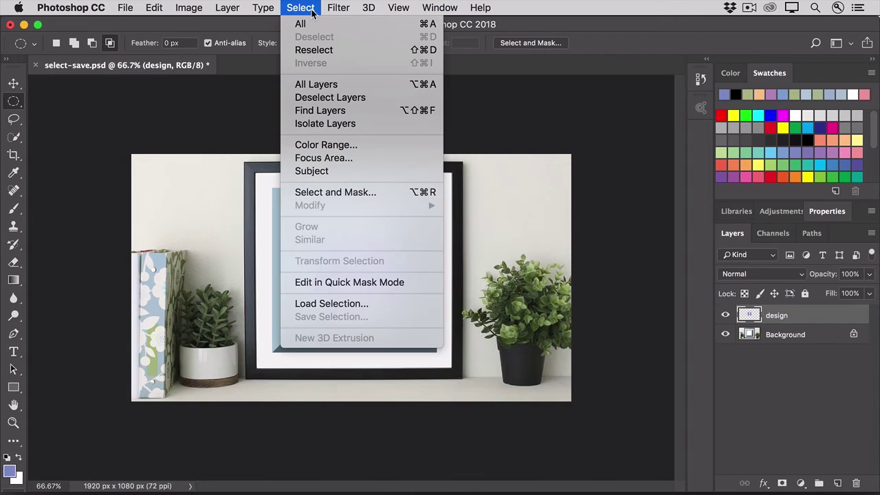
pyautogui.click(375, 302)
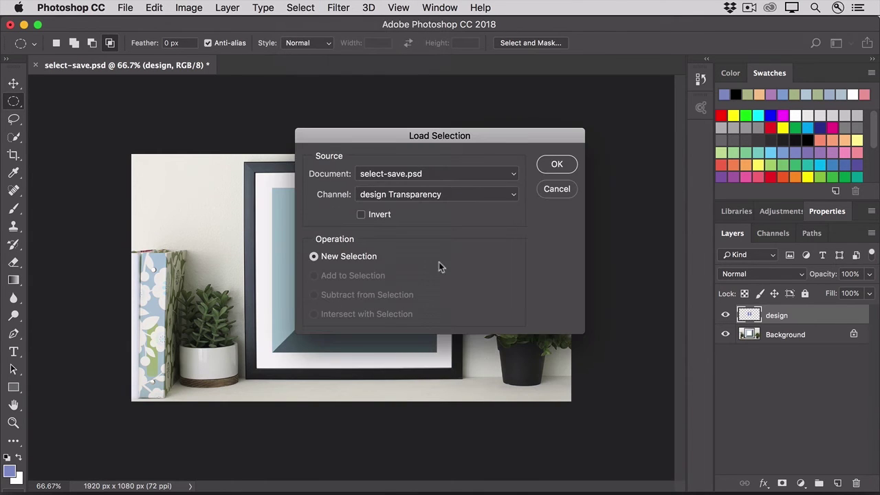
pyautogui.click(514, 195)
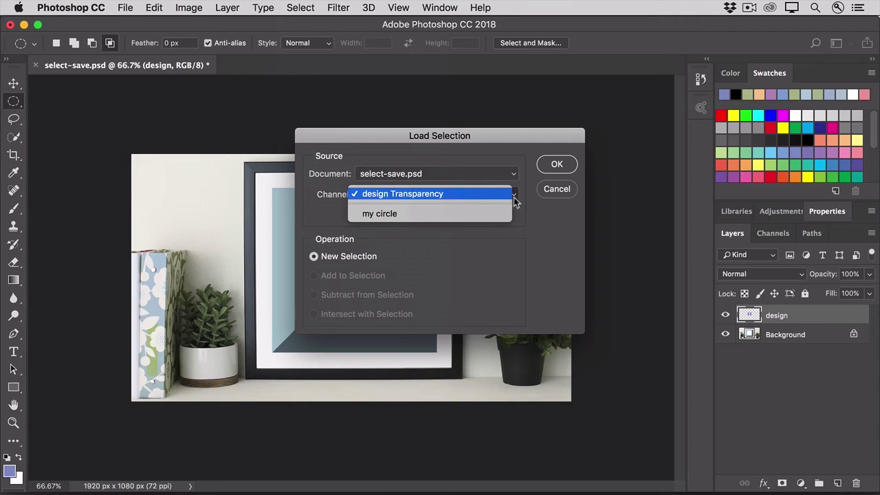
pyautogui.click(477, 215)
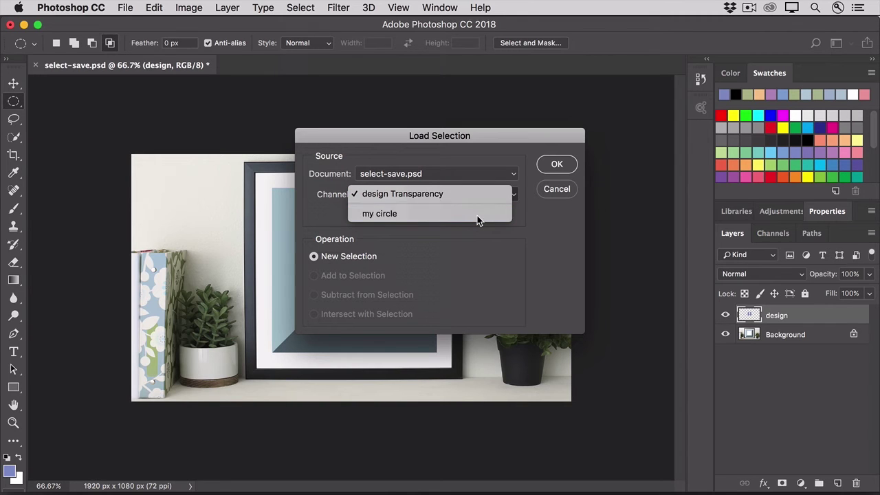
pyautogui.click(555, 165)
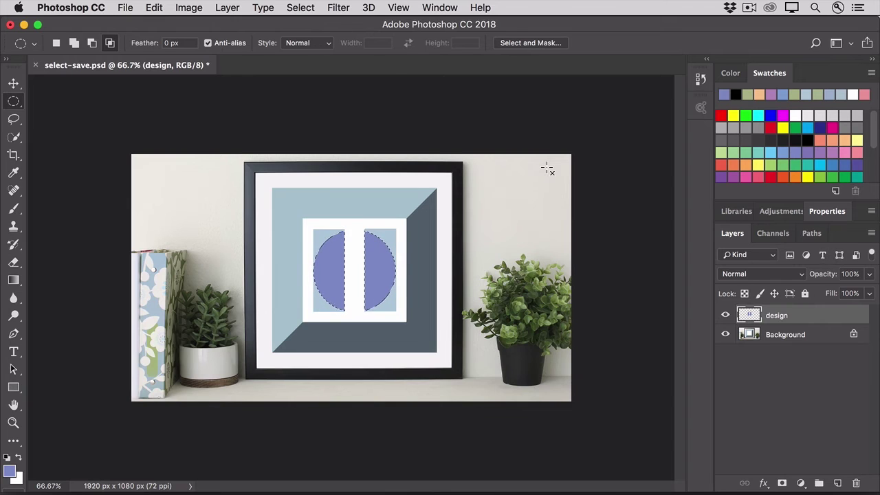
# Fill both half-circles with sage green sampled from the binder, deselect, and verify the 'my circle' channel.
pyautogui.click(12, 175)
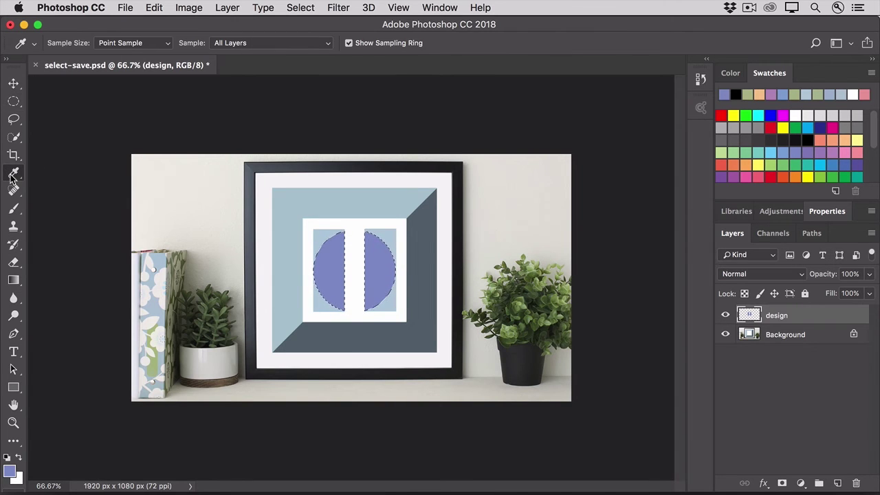
pyautogui.click(158, 367)
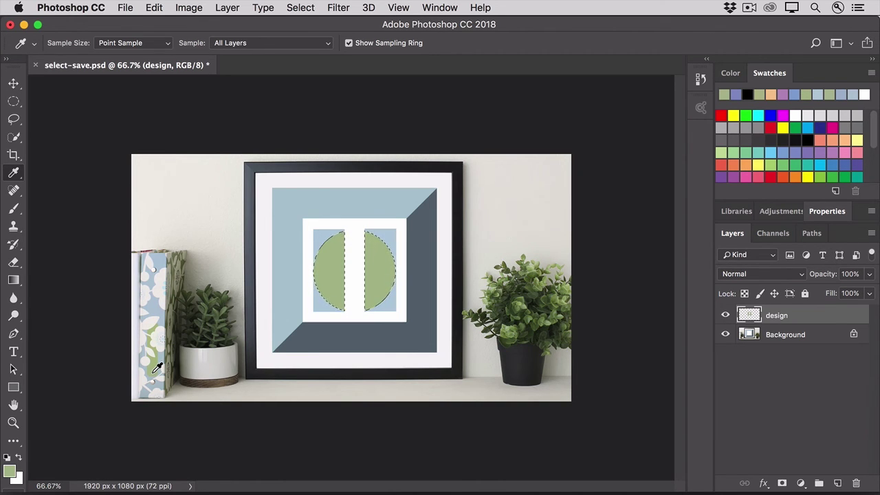
pyautogui.press('super+d')
pyautogui.click(769, 236)
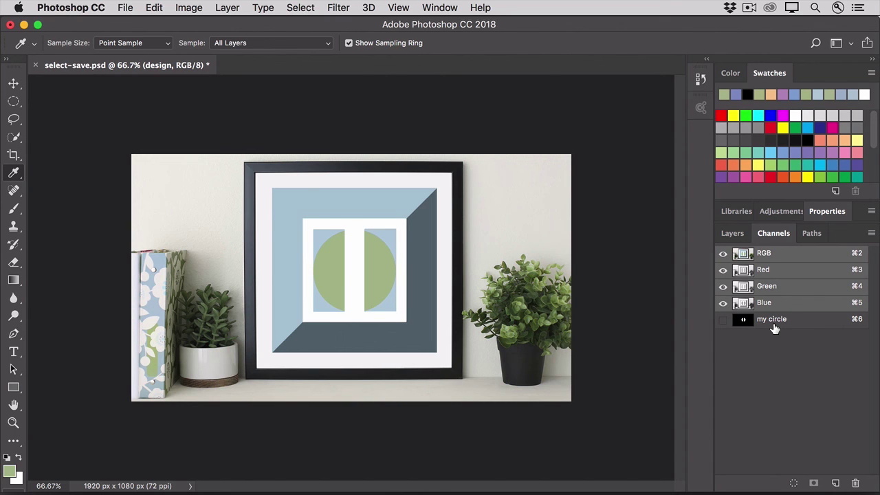
pyautogui.click(732, 235)
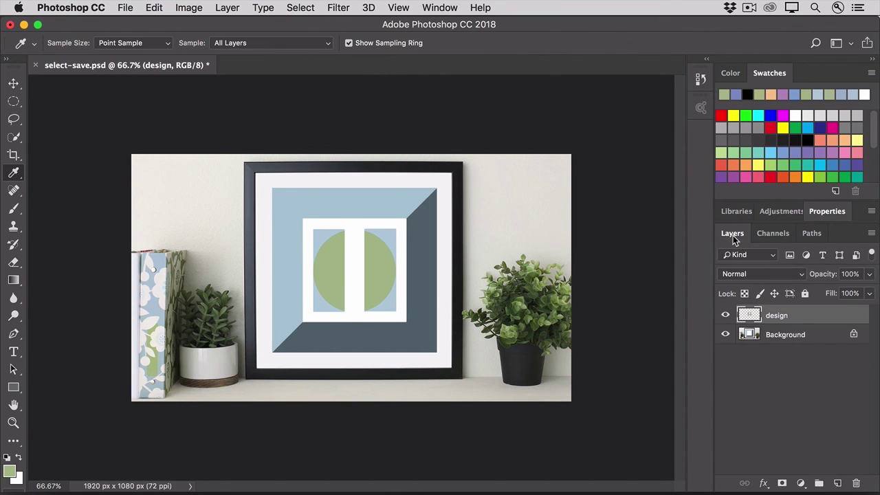